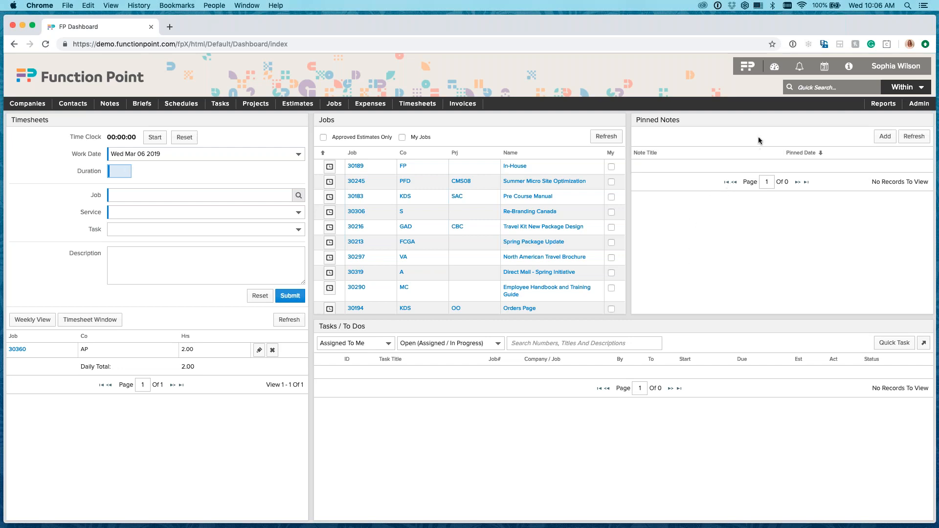
Open the Help Centre and look through the article topics in the Function Point Library.
{"action": "left_click", "coordinate": [847, 68]}
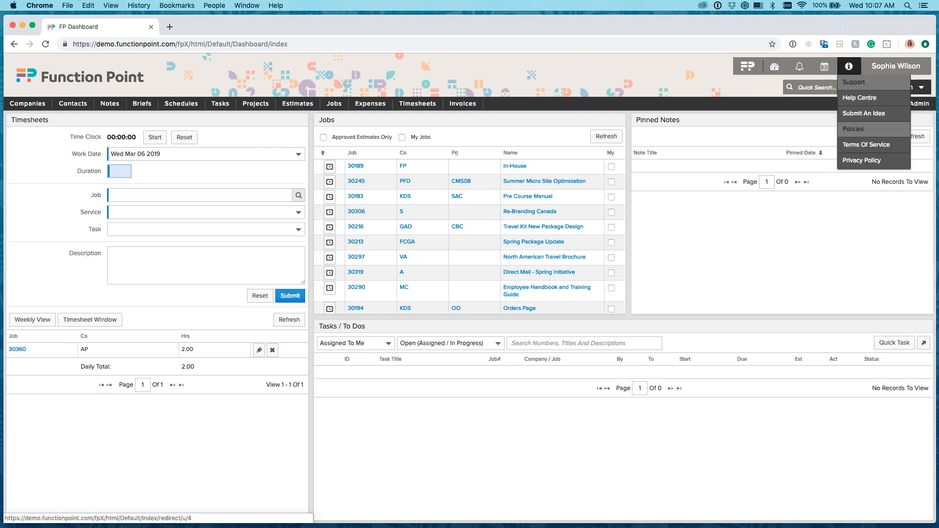
{"action": "left_click", "coordinate": [864, 103]}
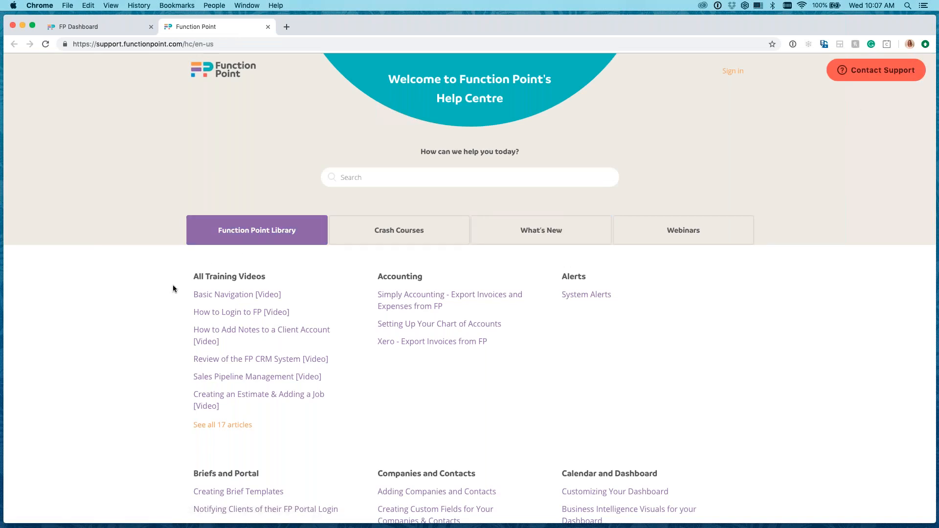
{"action": "scroll", "coordinate": [173, 288], "scroll_direction": "down", "scroll_amount": 6}
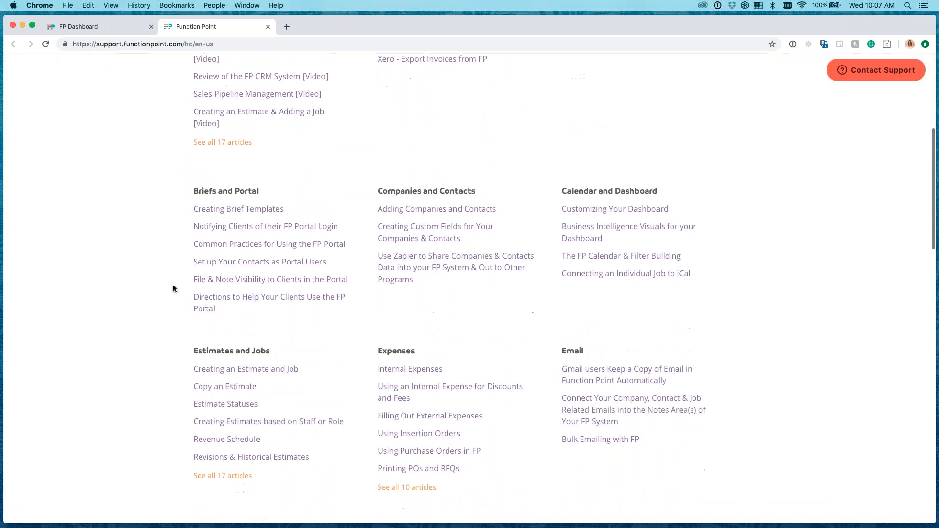
{"action": "scroll", "coordinate": [173, 288], "scroll_direction": "down", "scroll_amount": 9}
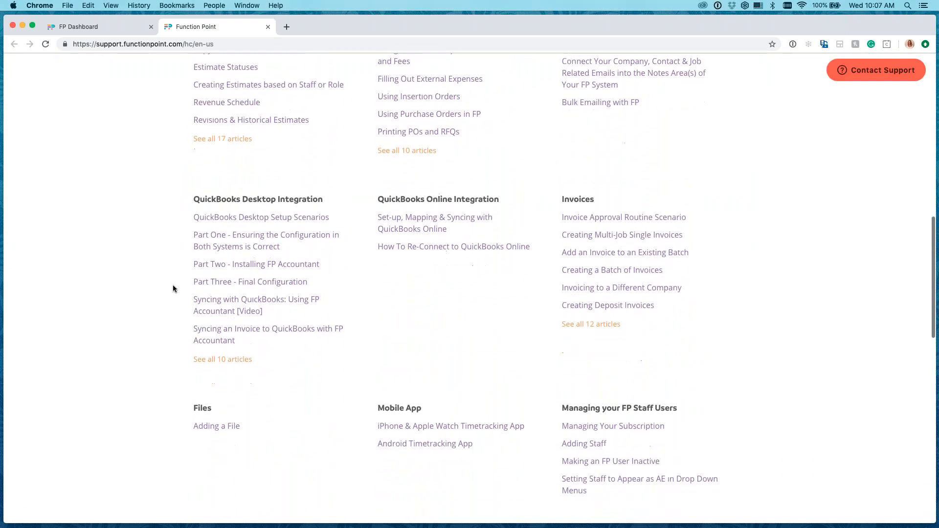
{"action": "scroll", "coordinate": [172, 288], "scroll_direction": "down", "scroll_amount": 6}
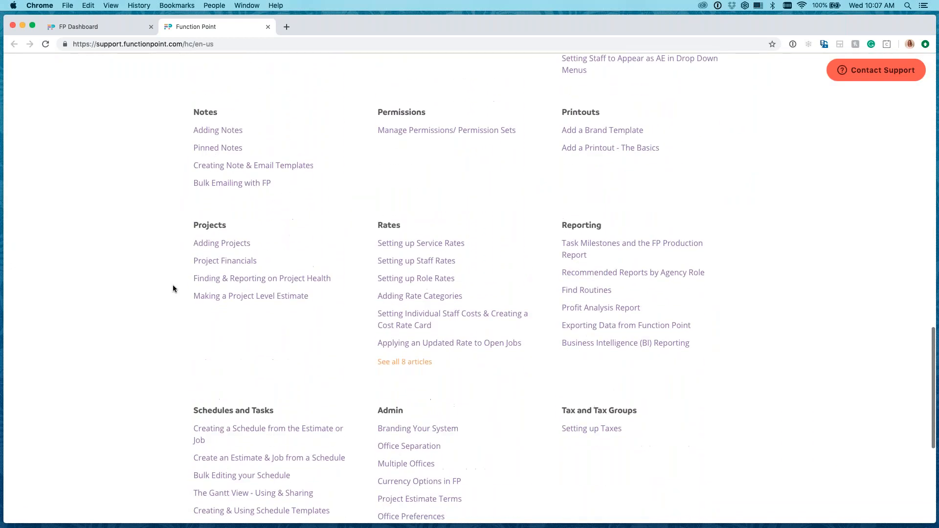
{"action": "scroll", "coordinate": [172, 288], "scroll_direction": "down", "scroll_amount": 2}
{"action": "scroll", "coordinate": [172, 288], "scroll_direction": "down", "scroll_amount": 4}
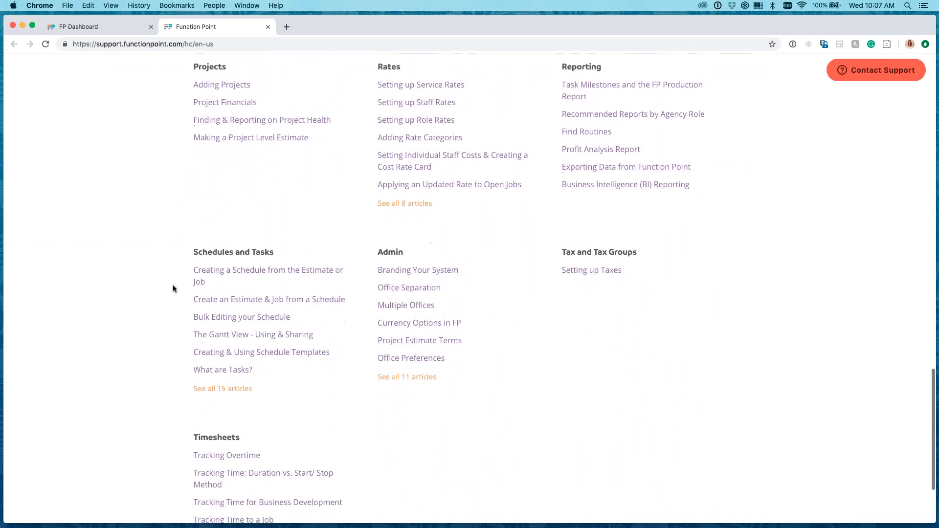
{"action": "scroll", "coordinate": [172, 288], "scroll_direction": "up", "scroll_amount": 20}
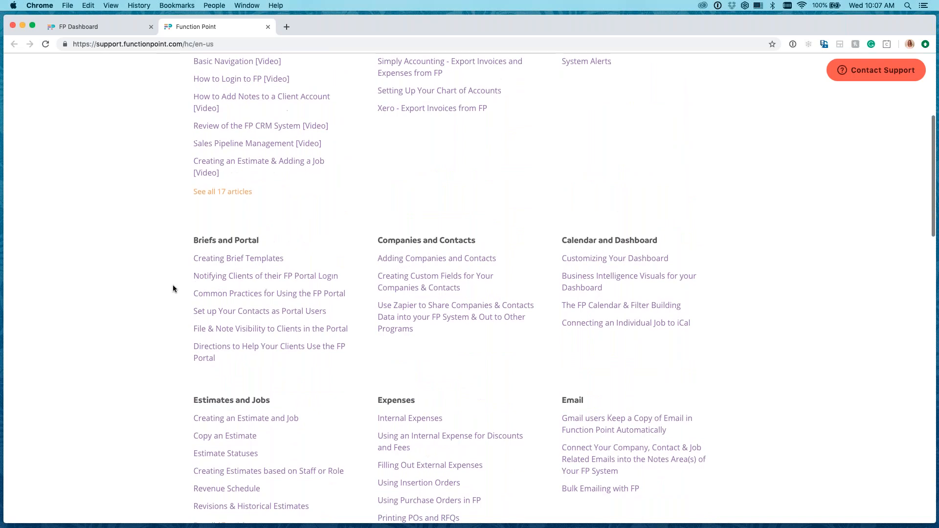
{"action": "scroll", "coordinate": [173, 288], "scroll_direction": "up", "scroll_amount": 5}
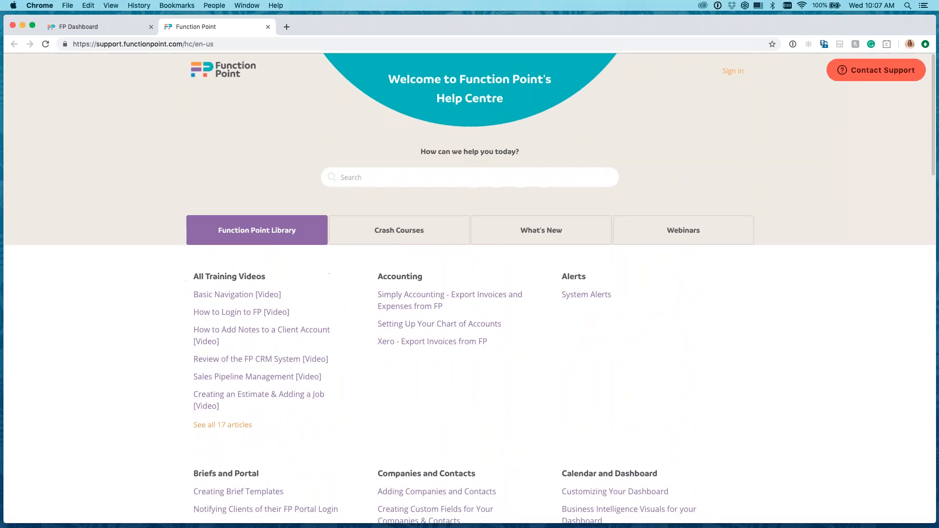
View the Help Centre's Crash Courses section and its What's New section.
{"action": "left_click", "coordinate": [401, 231]}
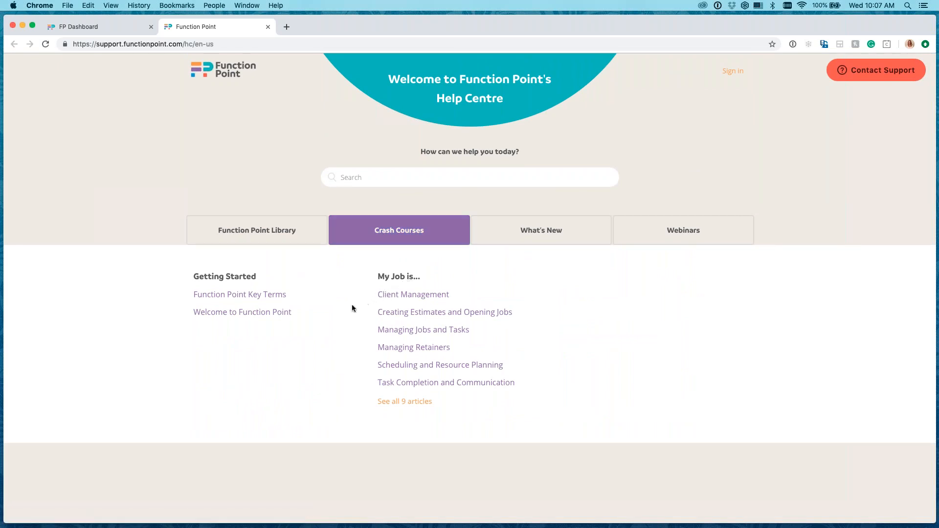
{"action": "left_click", "coordinate": [539, 232]}
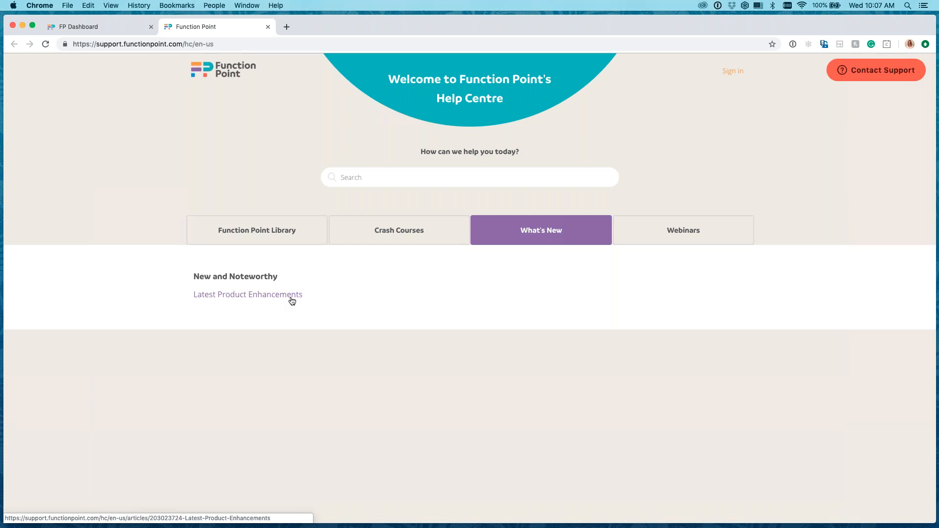
Review the FP Product Webinars article with its on-demand webinars, and close the Help Centre.
{"action": "left_click", "coordinate": [683, 242]}
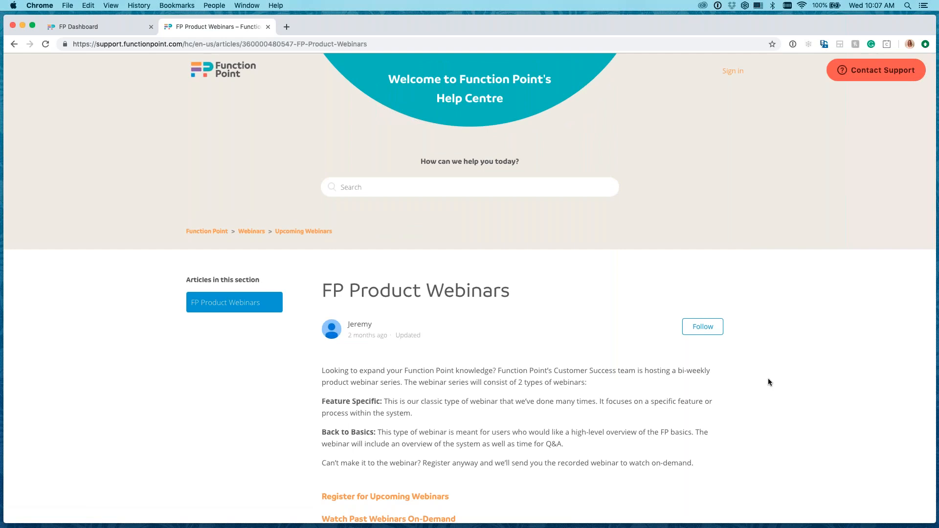
{"action": "scroll", "coordinate": [768, 381], "scroll_direction": "down", "scroll_amount": 4}
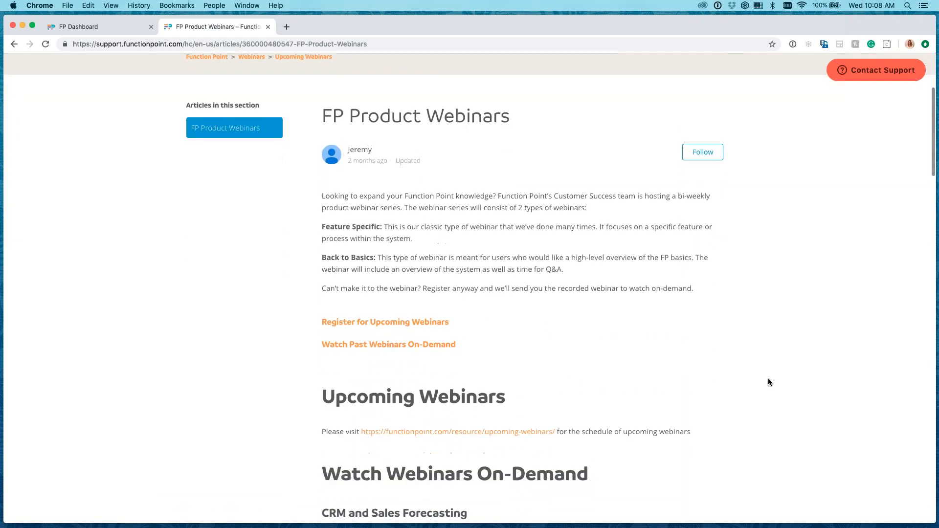
{"action": "scroll", "coordinate": [768, 382], "scroll_direction": "down", "scroll_amount": 1}
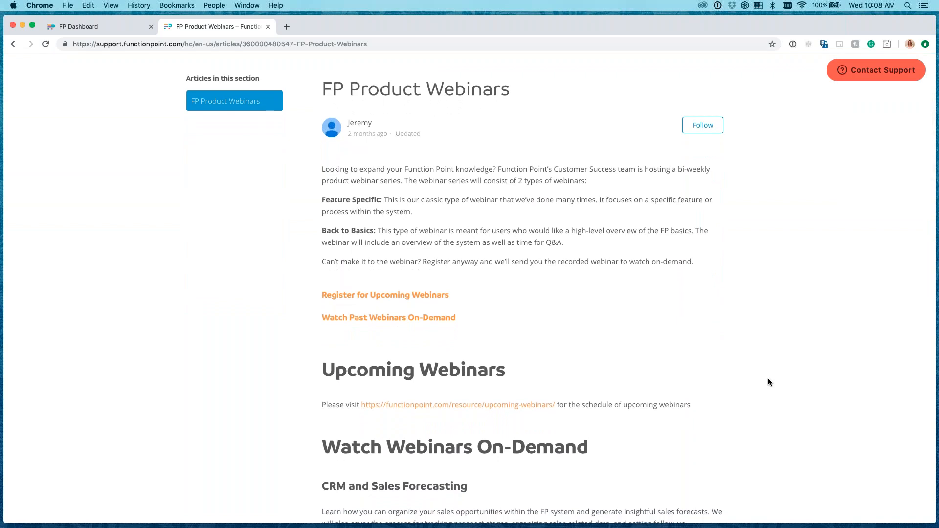
{"action": "scroll", "coordinate": [768, 380], "scroll_direction": "down", "scroll_amount": 6}
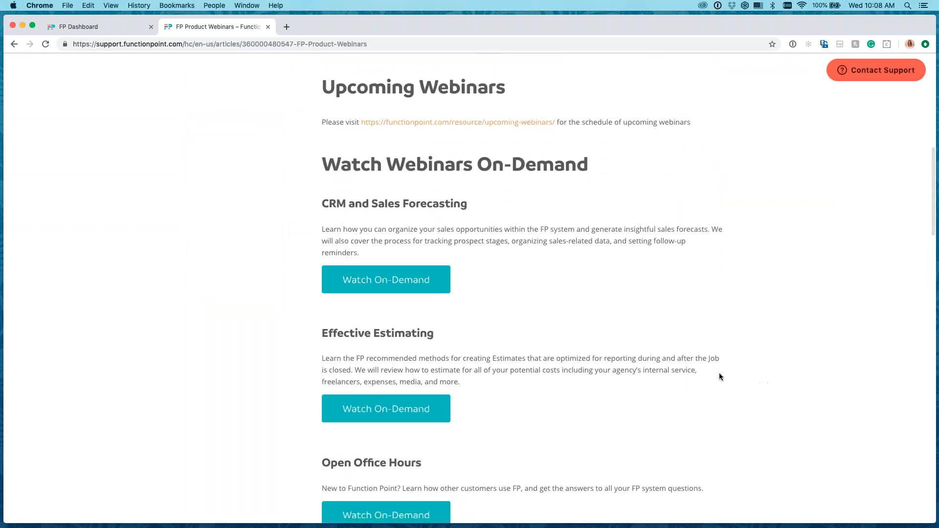
{"action": "scroll", "coordinate": [686, 344], "scroll_direction": "up", "scroll_amount": 5}
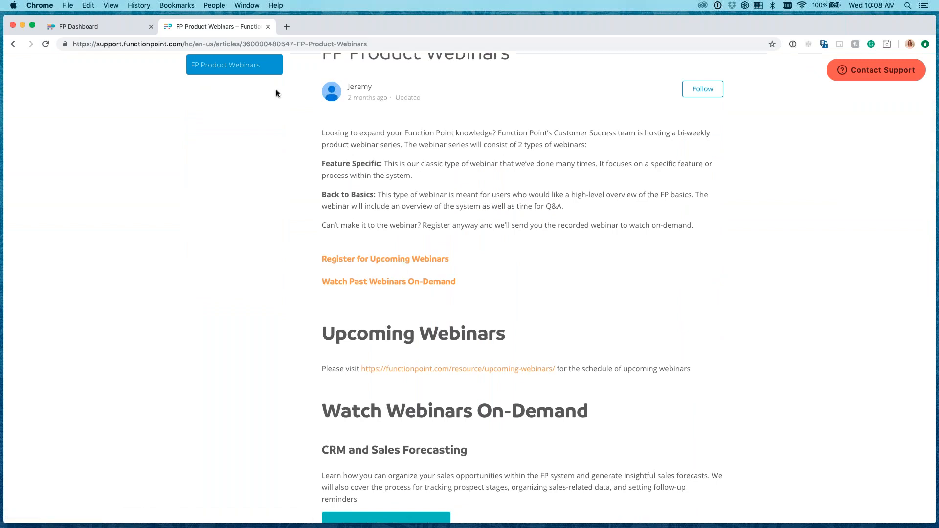
{"action": "left_click", "coordinate": [268, 27]}
Open the Permission Sets management page under the Rate And Staff Management administration settings.
{"action": "mouse_move", "coordinate": [848, 67]}
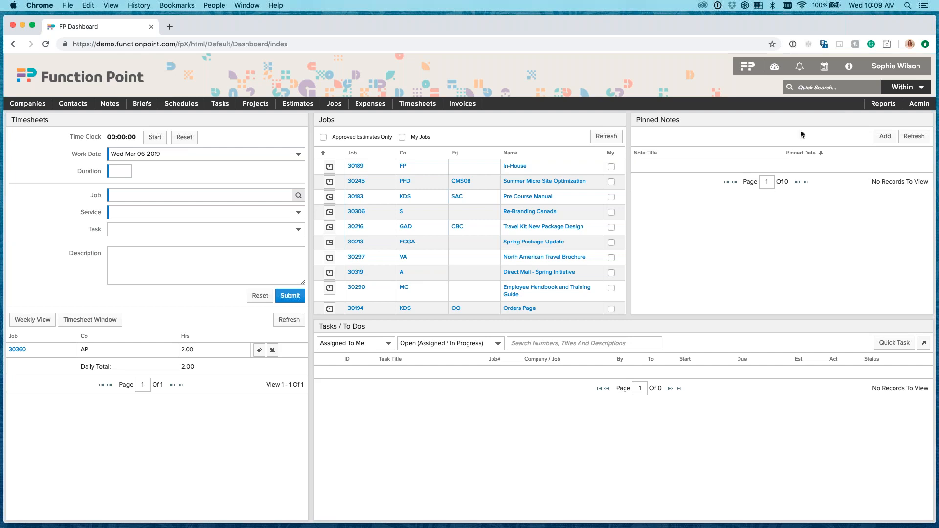
{"action": "mouse_move", "coordinate": [918, 104]}
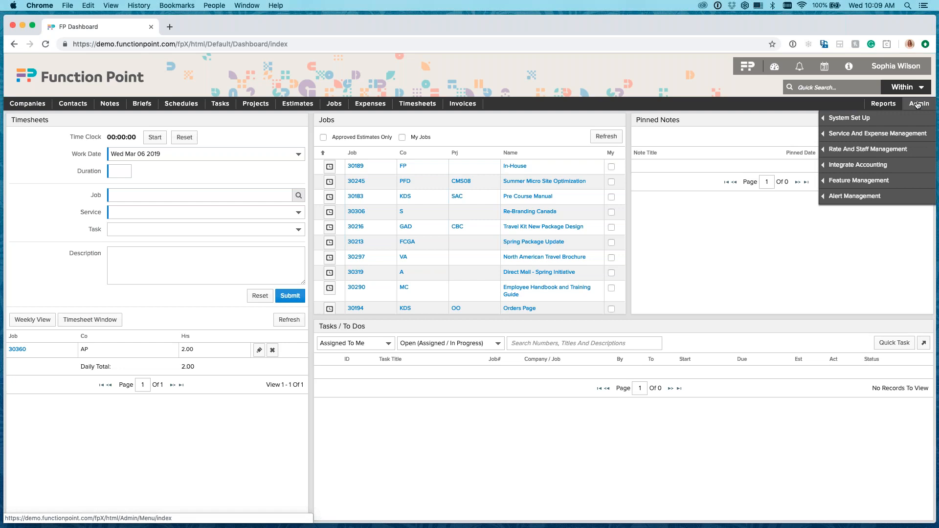
{"action": "mouse_move", "coordinate": [843, 153]}
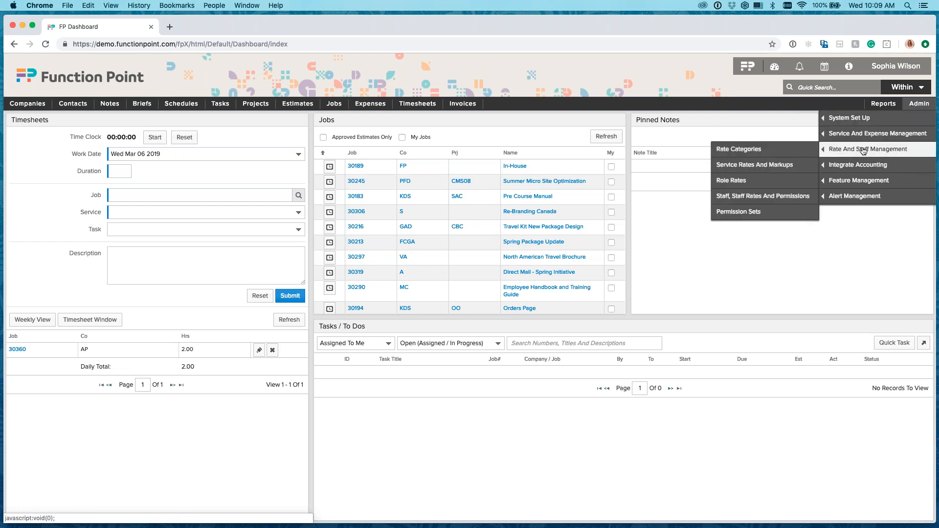
{"action": "left_click", "coordinate": [756, 214]}
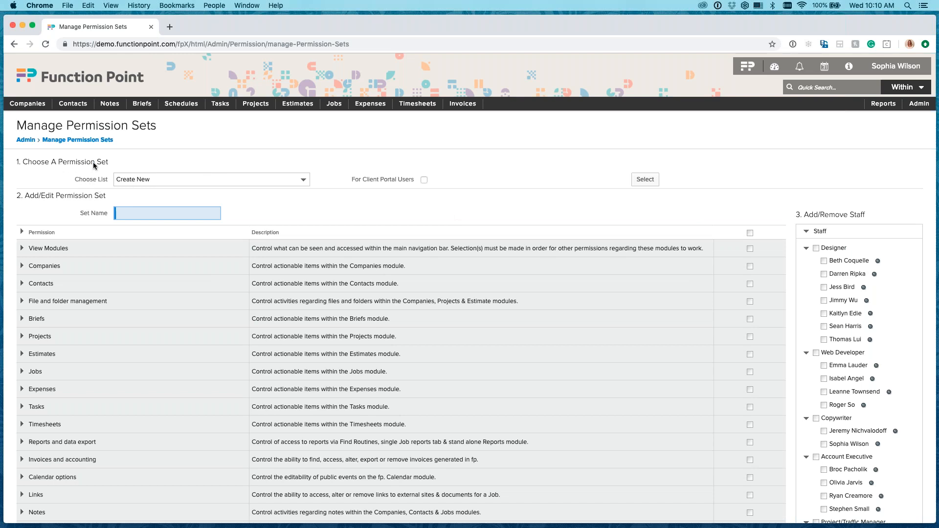
Load the existing Account Executive permission set.
{"action": "left_click", "coordinate": [167, 181]}
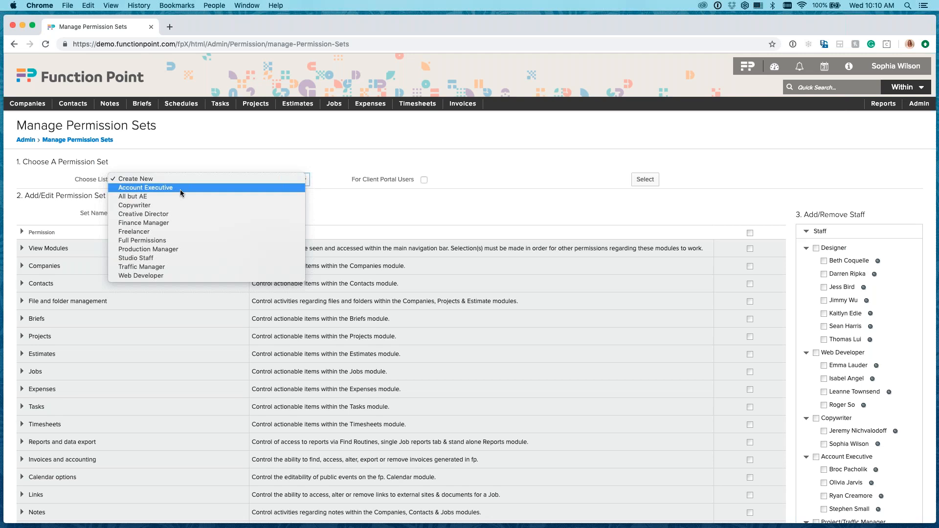
{"action": "left_click", "coordinate": [150, 189]}
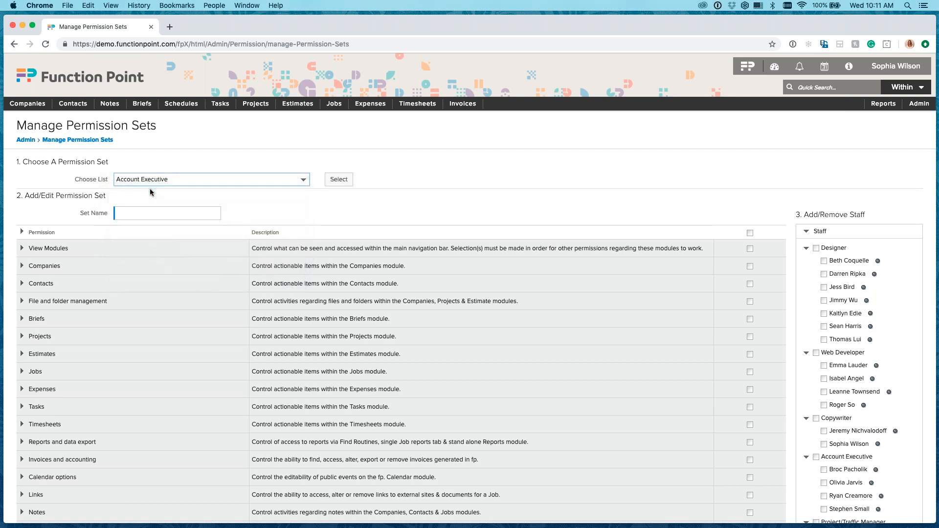
{"action": "left_click", "coordinate": [339, 179]}
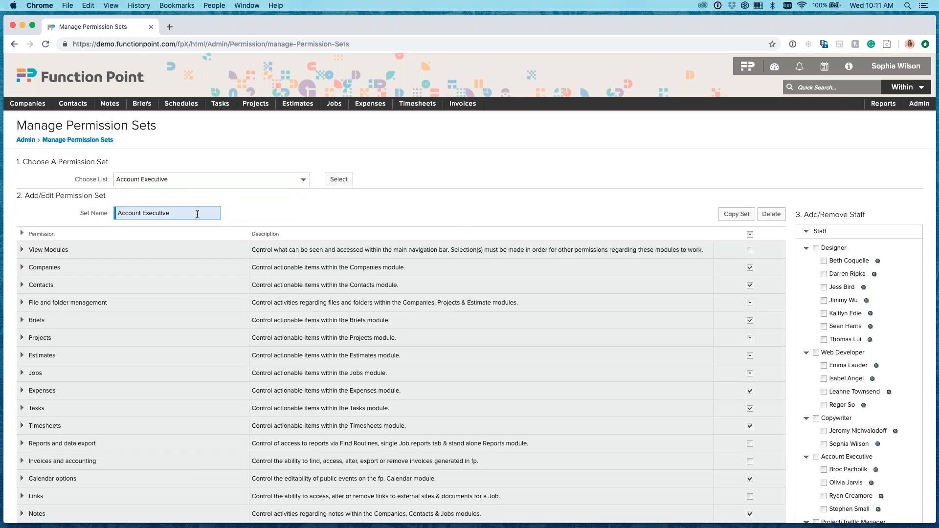
Examine the Account Executive set's permission groups, including the individual permissions within Companies.
{"action": "scroll", "coordinate": [268, 329], "scroll_direction": "down", "scroll_amount": 1}
{"action": "scroll", "coordinate": [268, 332], "scroll_direction": "up", "scroll_amount": 1}
{"action": "left_click", "coordinate": [750, 250]}
{"action": "left_click", "coordinate": [22, 268]}
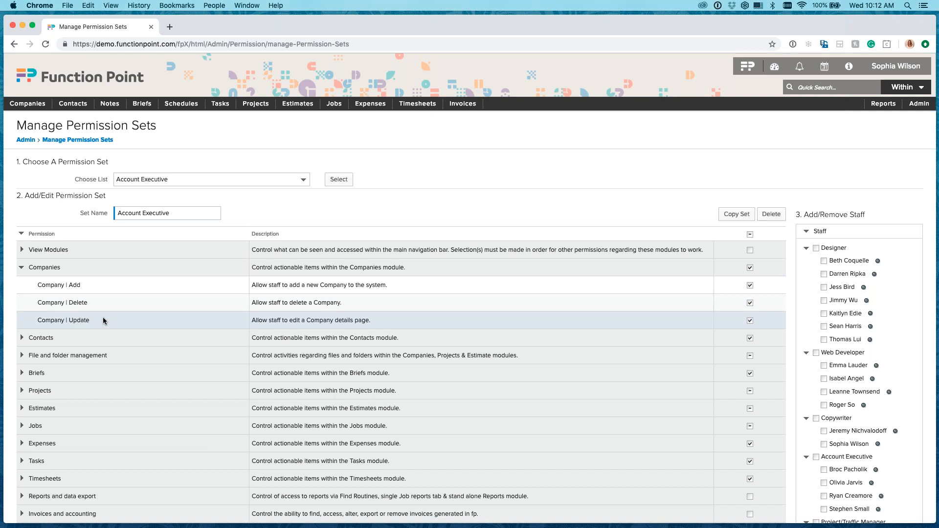
{"action": "left_click", "coordinate": [21, 268]}
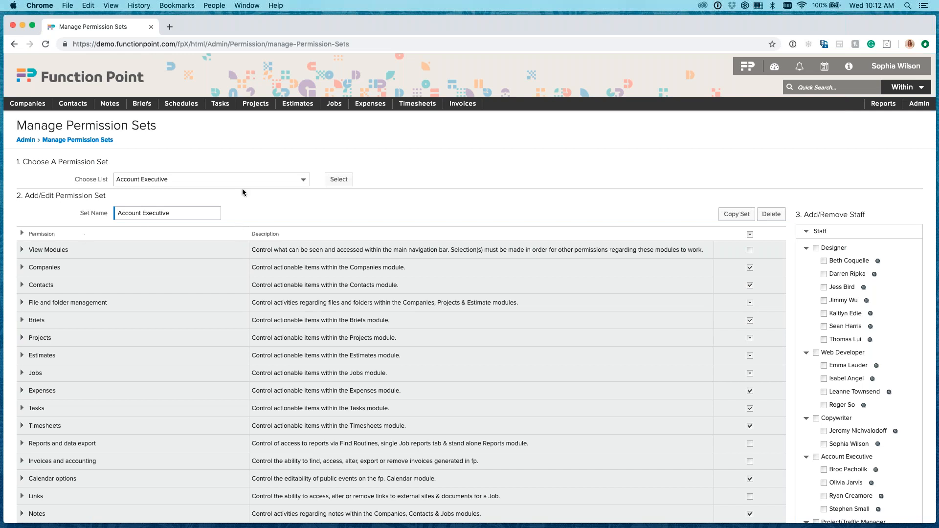
Load the All but AE permission set.
{"action": "left_click", "coordinate": [261, 182]}
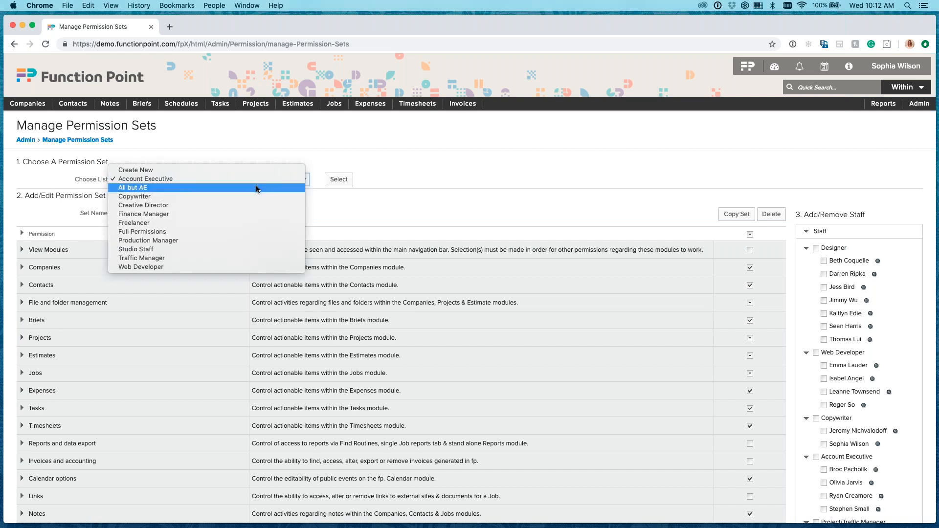
{"action": "left_click", "coordinate": [256, 188]}
{"action": "left_click", "coordinate": [346, 181]}
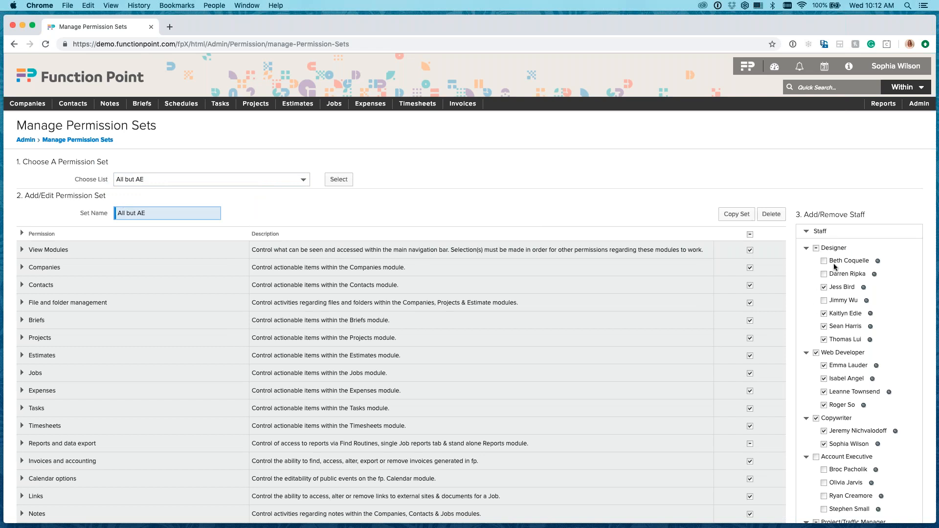
Examine the permission groups of the All but AE set and the staff assigned to it under each role.
{"action": "scroll", "coordinate": [830, 418], "scroll_direction": "down", "scroll_amount": 2}
{"action": "scroll", "coordinate": [829, 415], "scroll_direction": "up", "scroll_amount": 2}
{"action": "scroll", "coordinate": [402, 385], "scroll_direction": "down", "scroll_amount": 1}
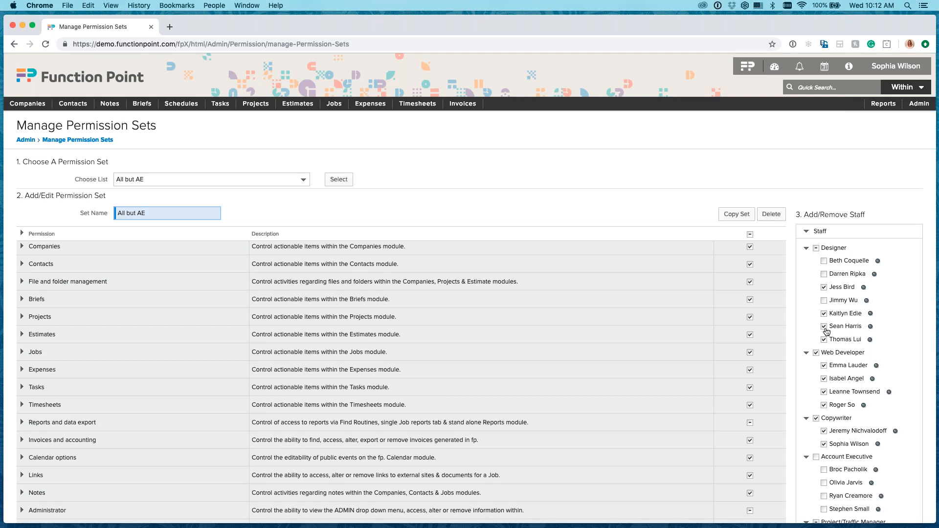
{"action": "scroll", "coordinate": [867, 438], "scroll_direction": "down", "scroll_amount": 3}
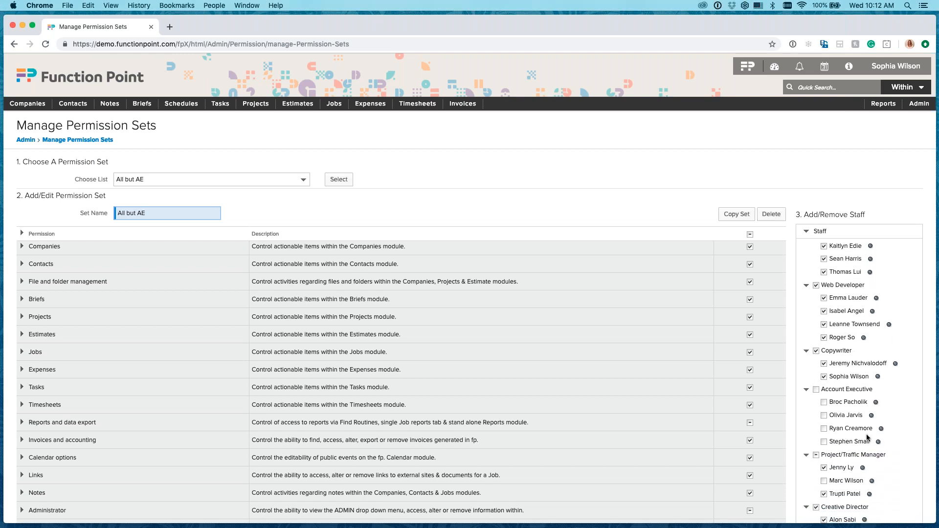
{"action": "scroll", "coordinate": [867, 437], "scroll_direction": "down", "scroll_amount": 2}
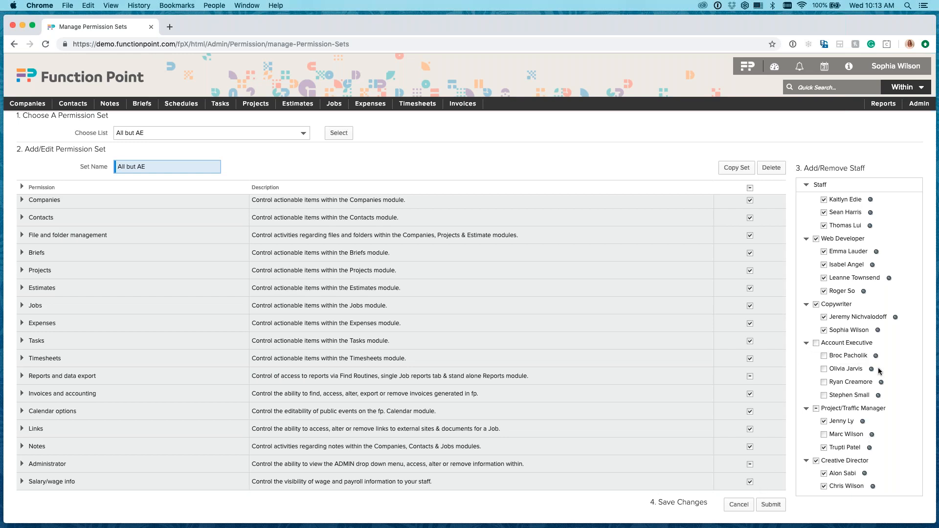
{"action": "scroll", "coordinate": [879, 371], "scroll_direction": "up", "scroll_amount": 3}
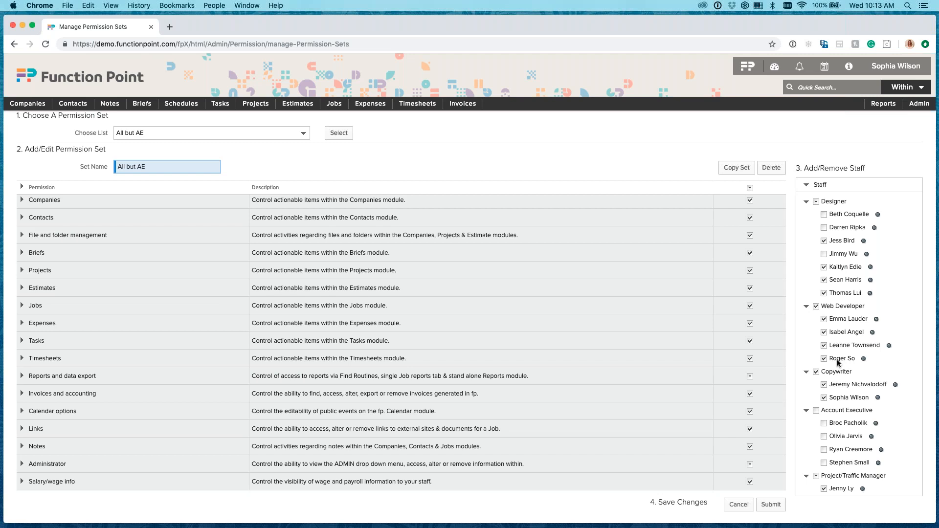
{"action": "scroll", "coordinate": [543, 250], "scroll_direction": "up", "scroll_amount": 1}
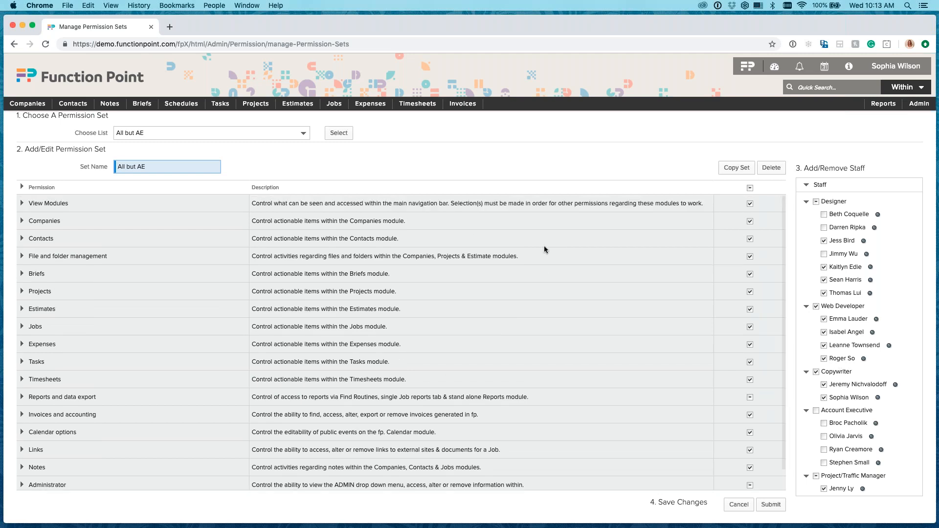
Load the Full Permissions permission set.
{"action": "left_click", "coordinate": [298, 132]}
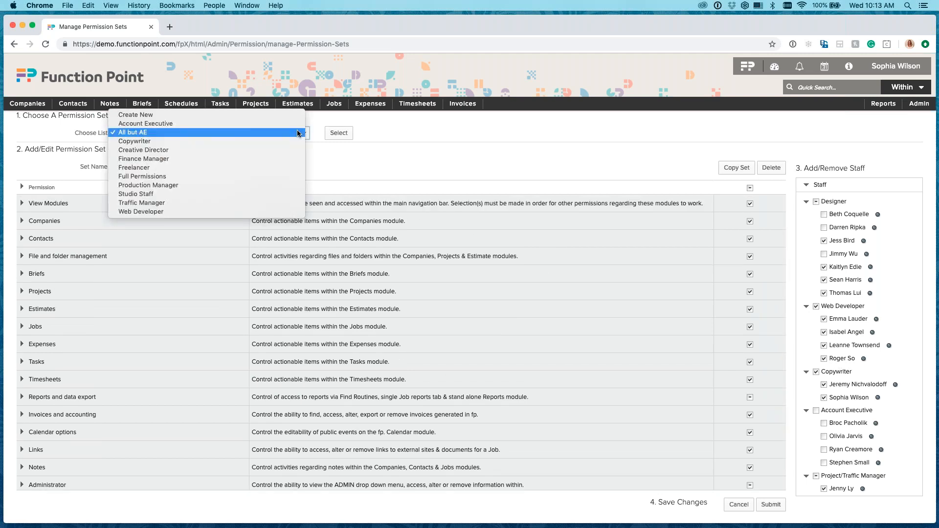
{"action": "left_click", "coordinate": [272, 174]}
{"action": "left_click", "coordinate": [348, 134]}
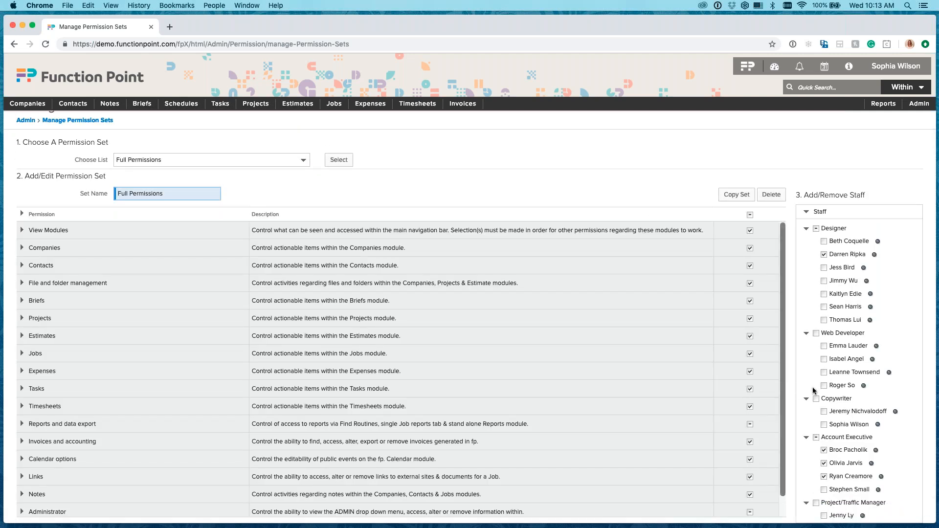
Assign the last staff member listed under Web Developer to the Full Permissions set and save the changes.
{"action": "left_click", "coordinate": [823, 386]}
{"action": "scroll", "coordinate": [784, 404], "scroll_direction": "down", "scroll_amount": 1}
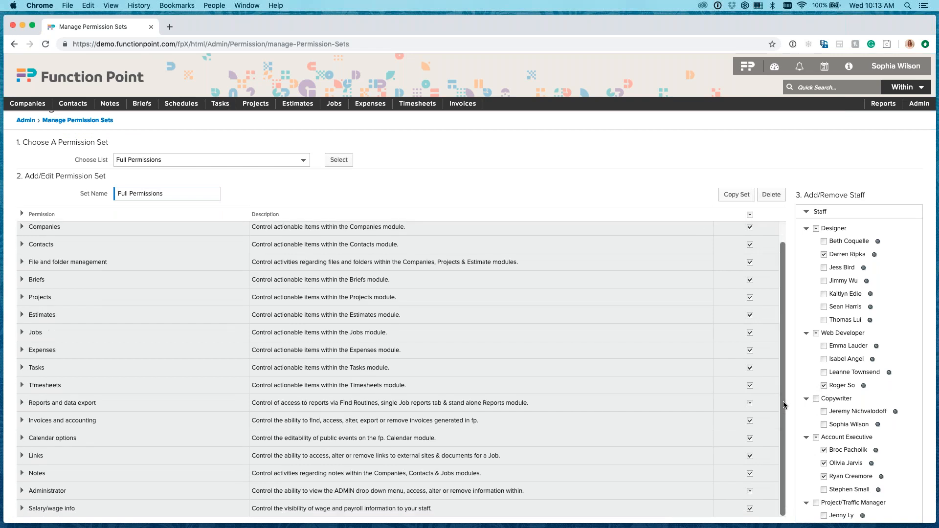
{"action": "scroll", "coordinate": [846, 429], "scroll_direction": "down", "scroll_amount": 1}
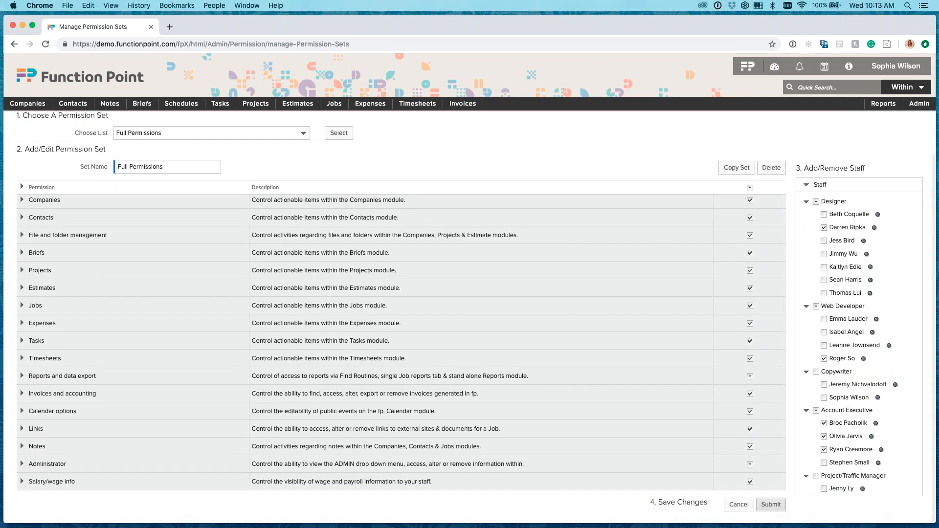
{"action": "left_click", "coordinate": [771, 508]}
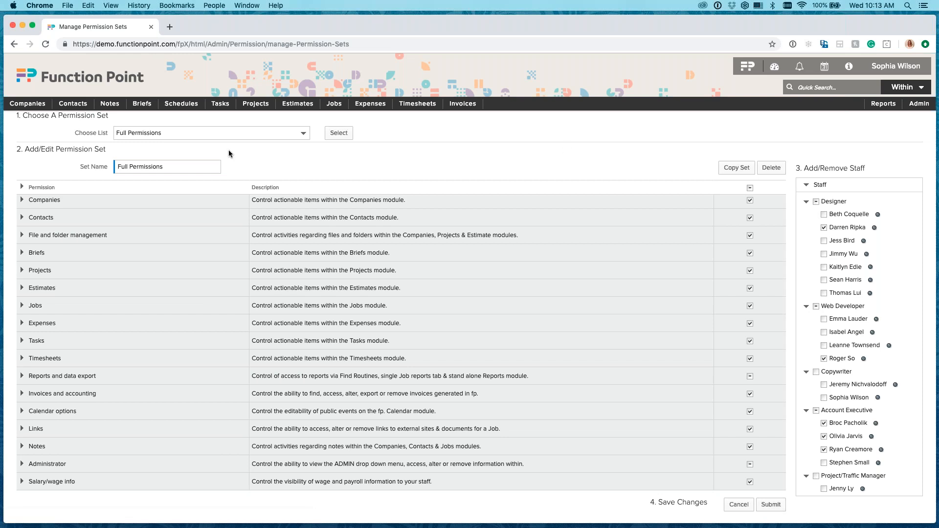
Open the newly assigned Web Developer's contact record and view its alert subscriptions.
{"action": "mouse_move", "coordinate": [76, 107]}
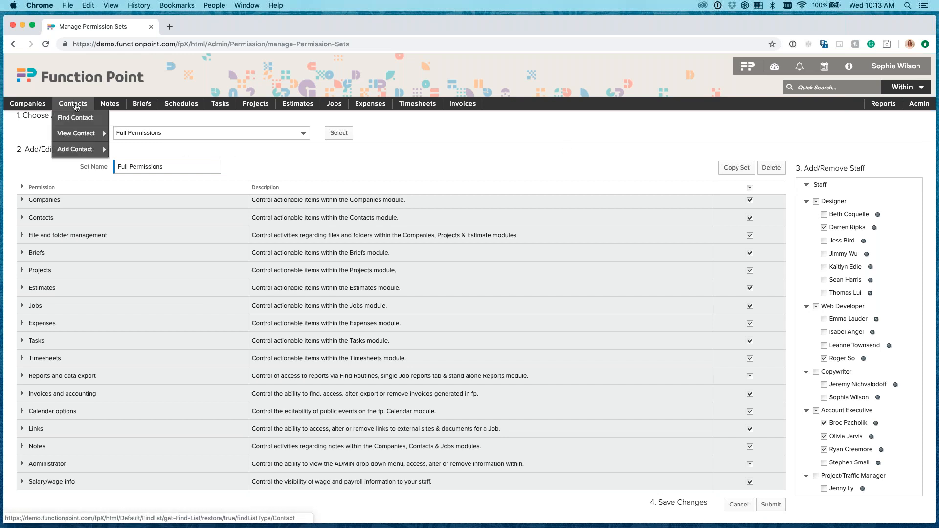
{"action": "mouse_move", "coordinate": [79, 134]}
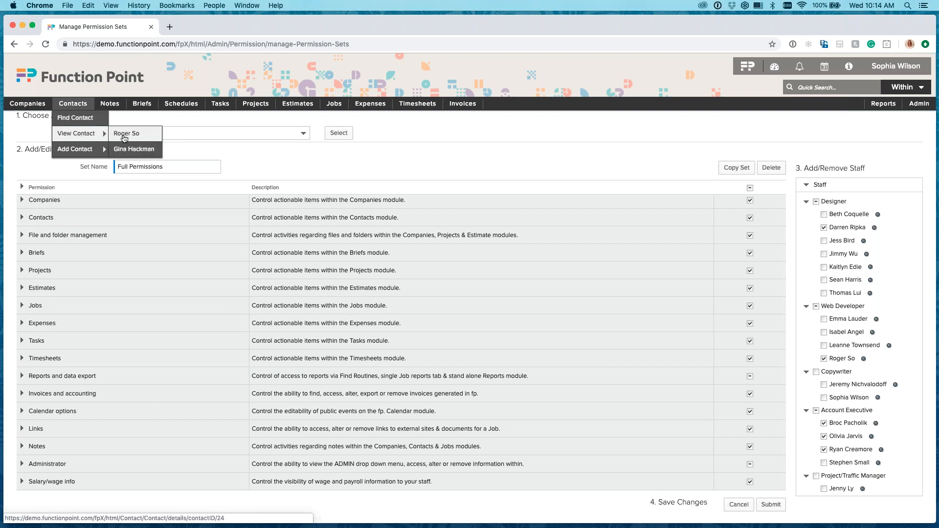
{"action": "left_click", "coordinate": [124, 137]}
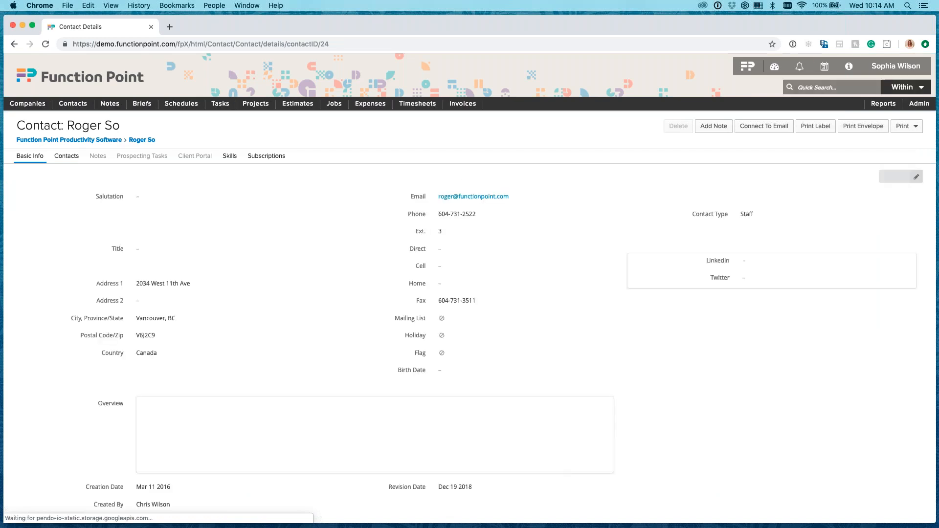
{"action": "left_click", "coordinate": [264, 155]}
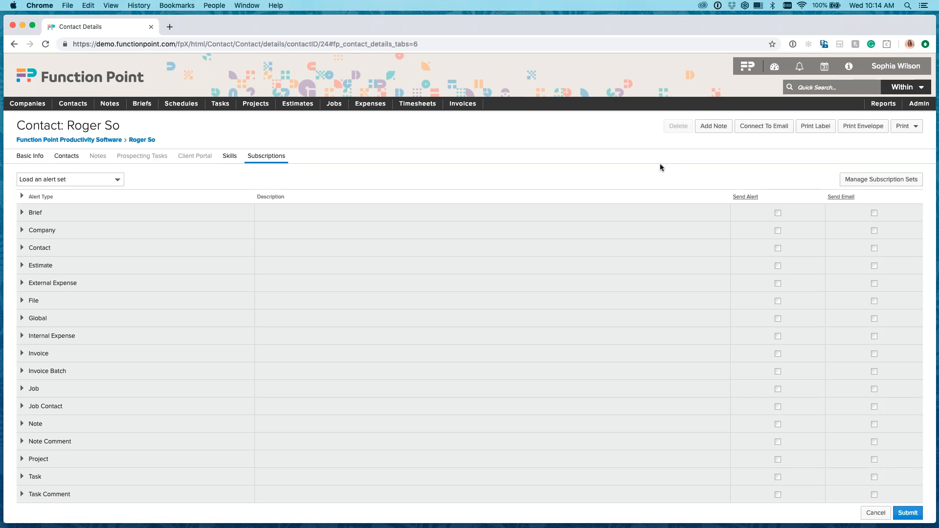
Open the same Web Developer's individual permissions from the admin staff list and review the permission sets available there.
{"action": "mouse_move", "coordinate": [921, 109]}
{"action": "mouse_move", "coordinate": [874, 151]}
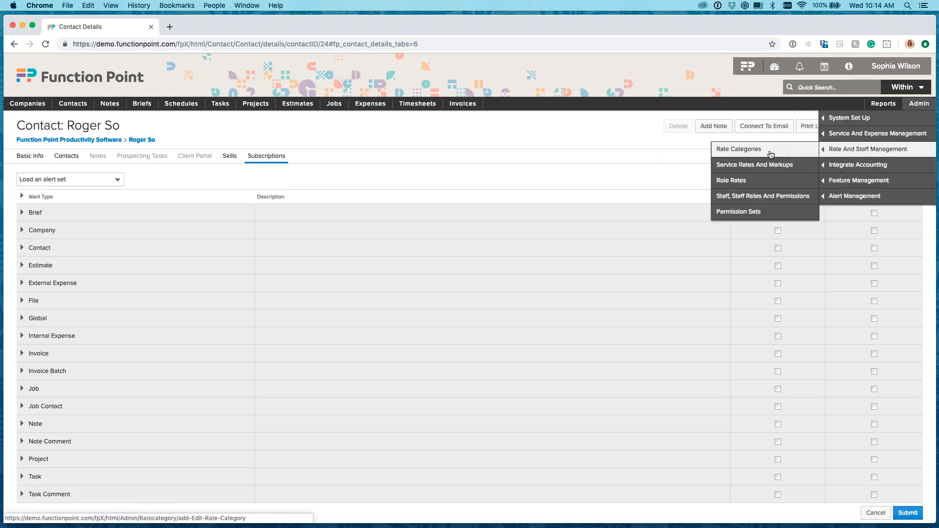
{"action": "left_click", "coordinate": [761, 198]}
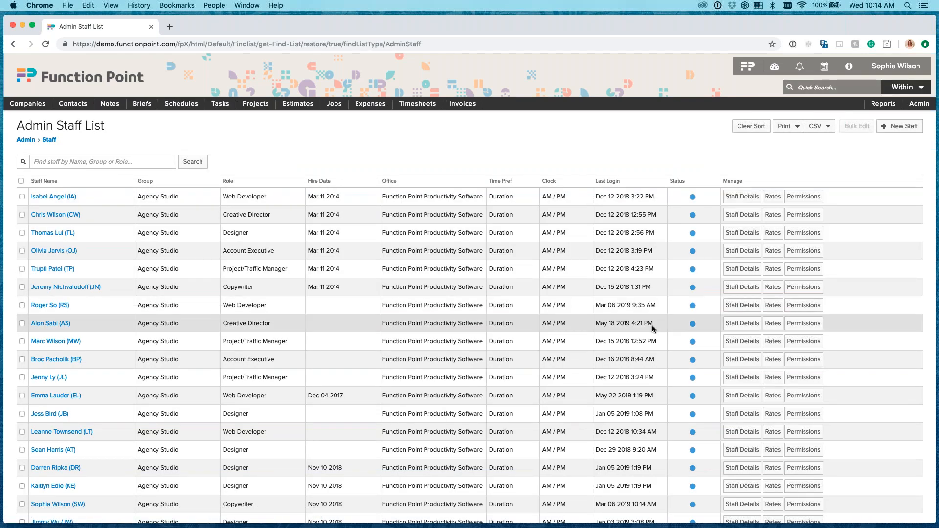
{"action": "left_click", "coordinate": [802, 305]}
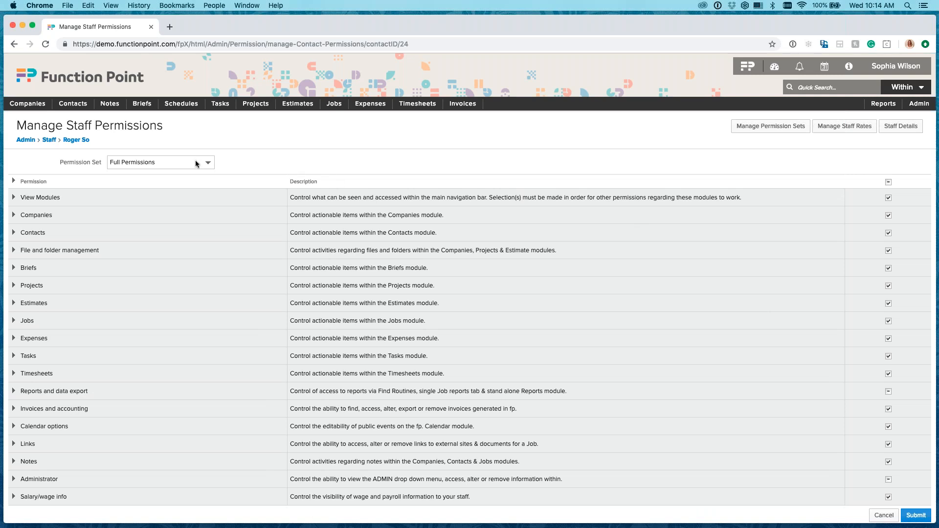
{"action": "left_click", "coordinate": [209, 163]}
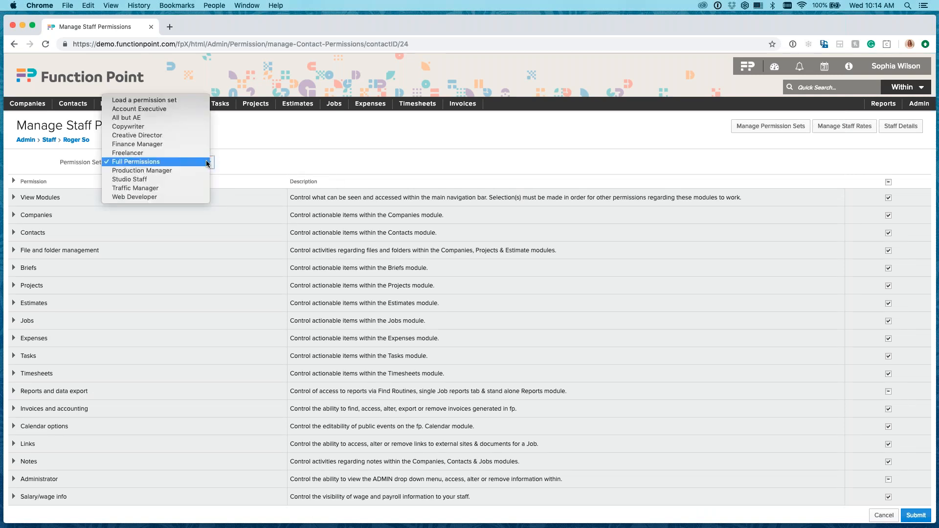
{"action": "left_click", "coordinate": [174, 204]}
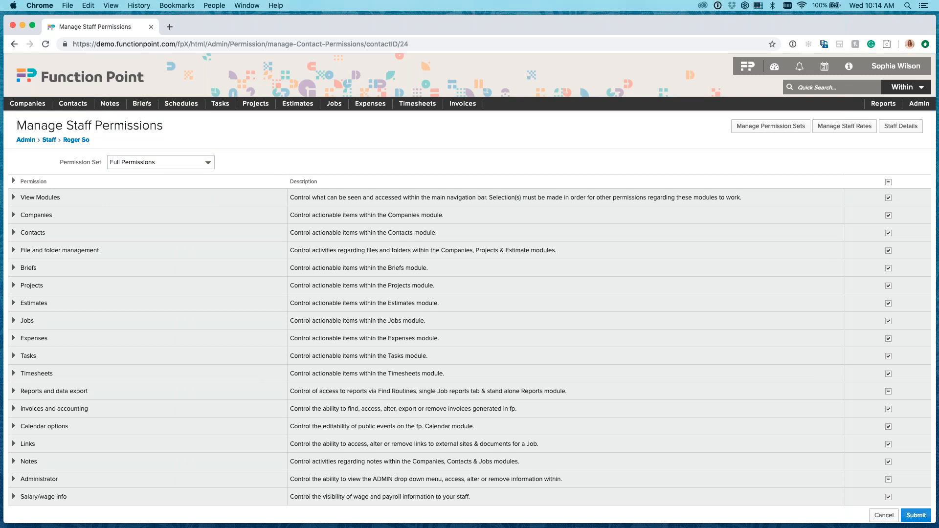
Switch to the Safari session signed in as the Web Developer and look through the modules in the main navigation.
{"action": "left_click_drag", "start_coordinate": [938, 27], "coordinate": [698, 17]}
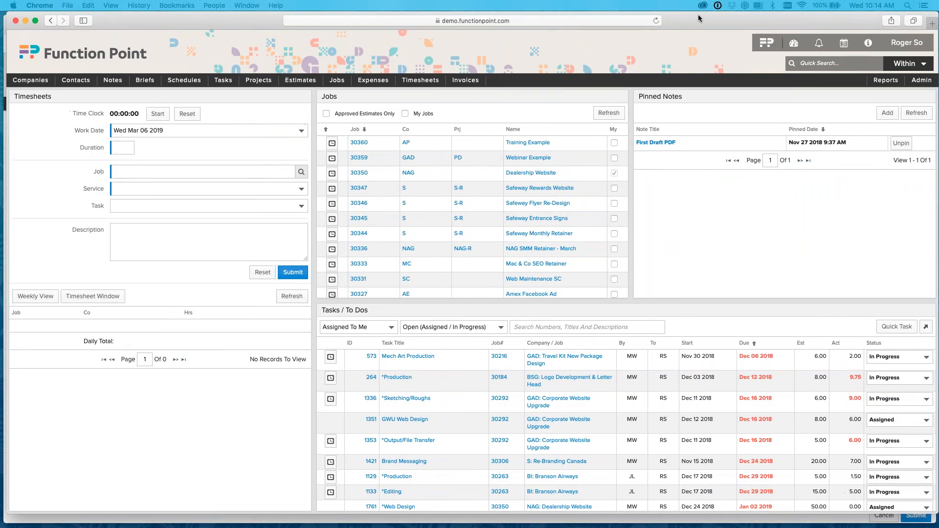
{"action": "left_click", "coordinate": [697, 19]}
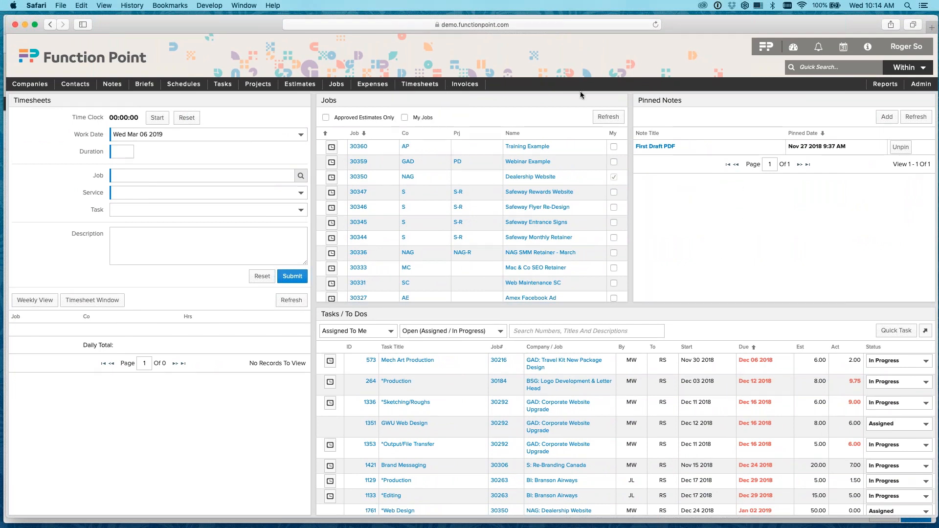
{"action": "mouse_move", "coordinate": [386, 84]}
{"action": "mouse_move", "coordinate": [186, 91]}
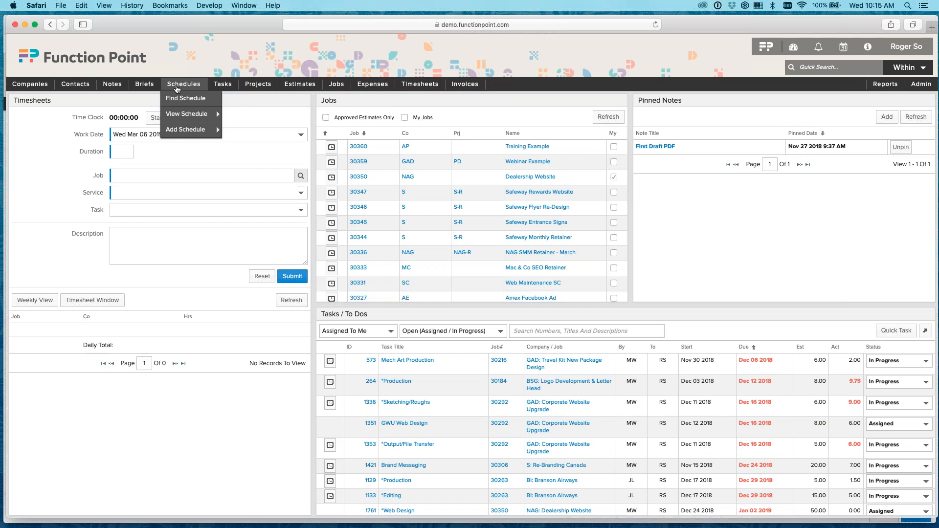
{"action": "mouse_move", "coordinate": [298, 86]}
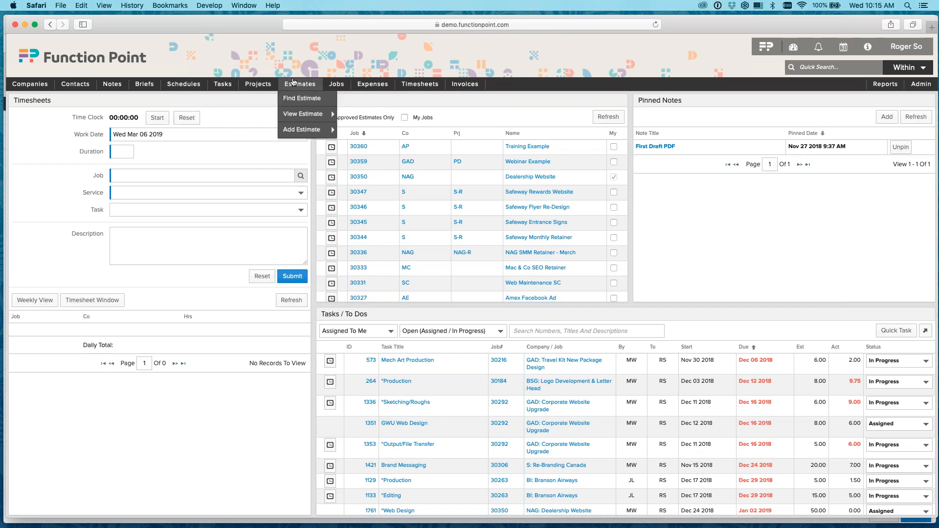
Open a blank new estimate and examine which staff can be chosen as its AE.
{"action": "left_click", "coordinate": [296, 130]}
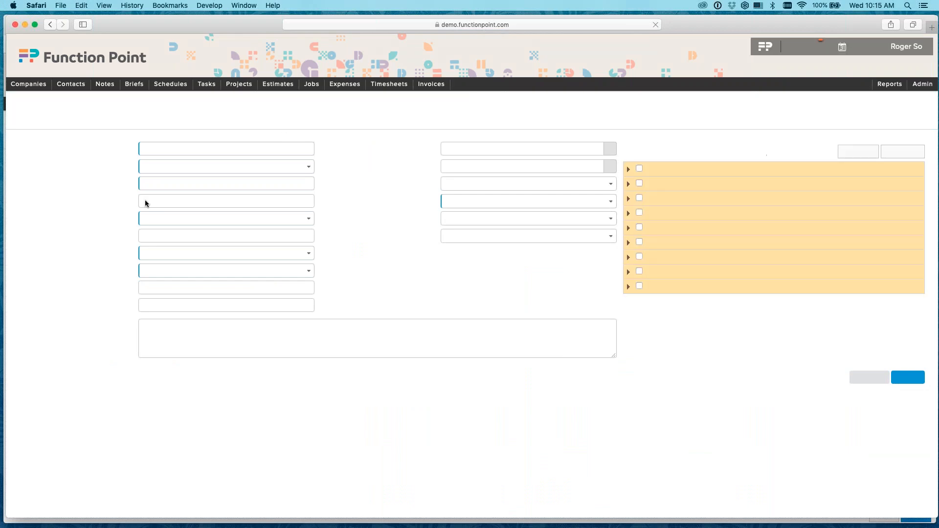
{"action": "left_click", "coordinate": [196, 221]}
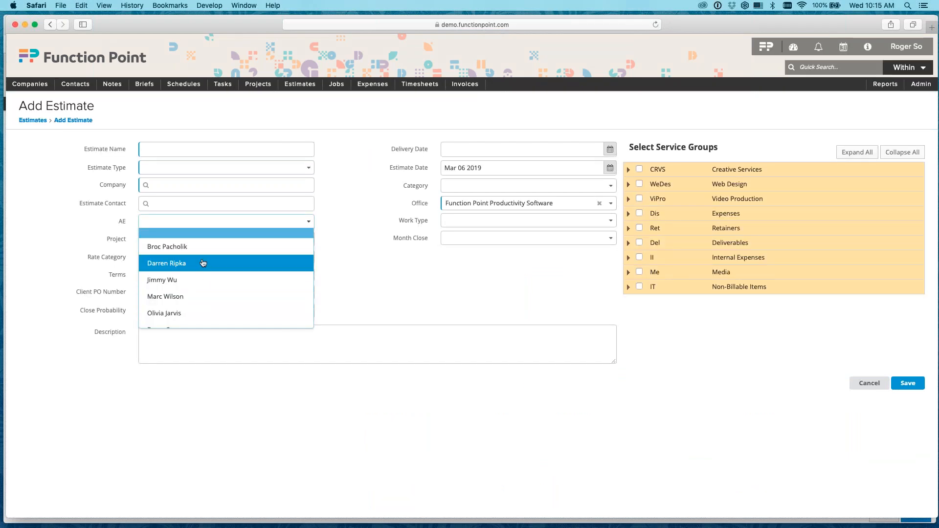
{"action": "scroll", "coordinate": [203, 263], "scroll_direction": "down", "scroll_amount": 3}
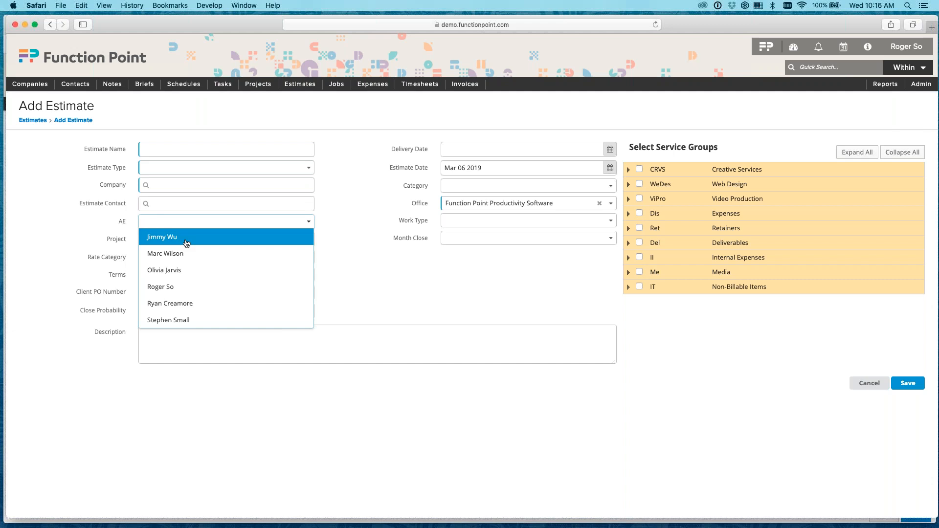
{"action": "left_click", "coordinate": [413, 281]}
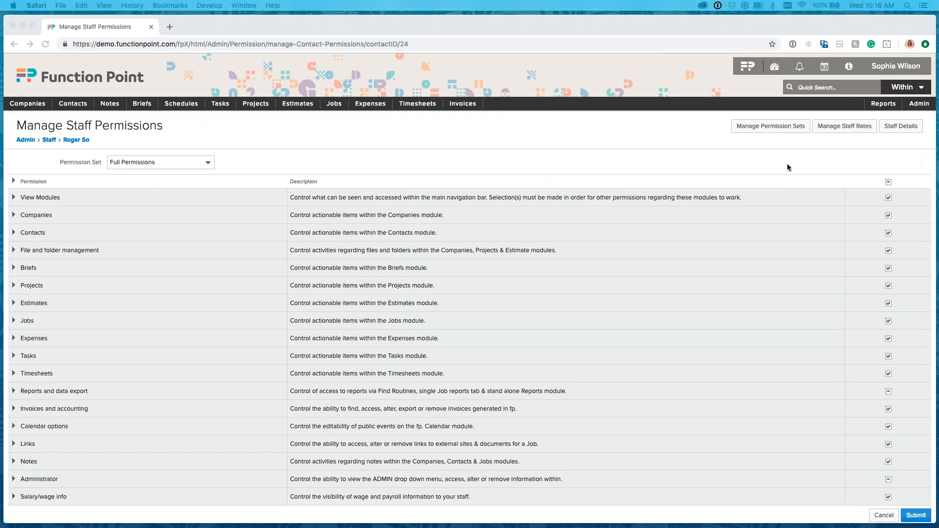
Switch back to Chrome and remove the Invoice | View permission within View Modules for the Web Developer.
{"action": "left_click", "coordinate": [591, 260]}
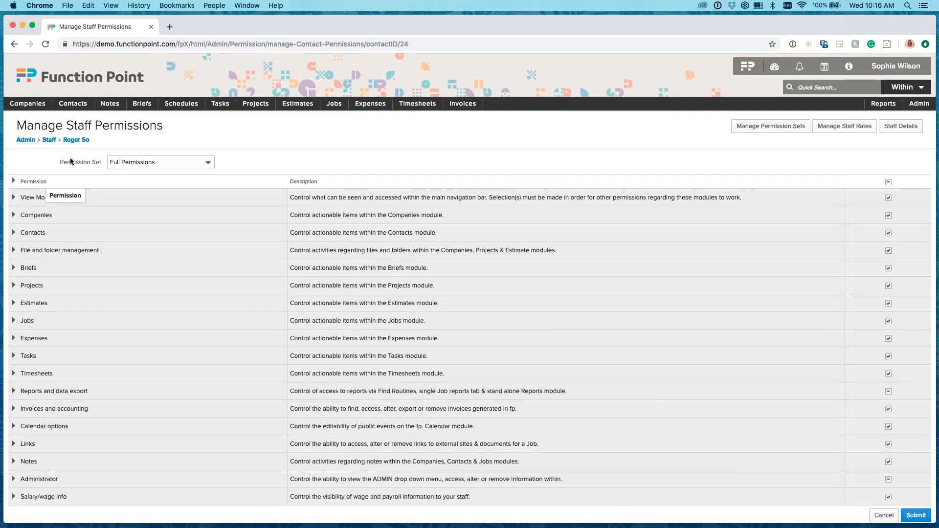
{"action": "mouse_move", "coordinate": [266, 105]}
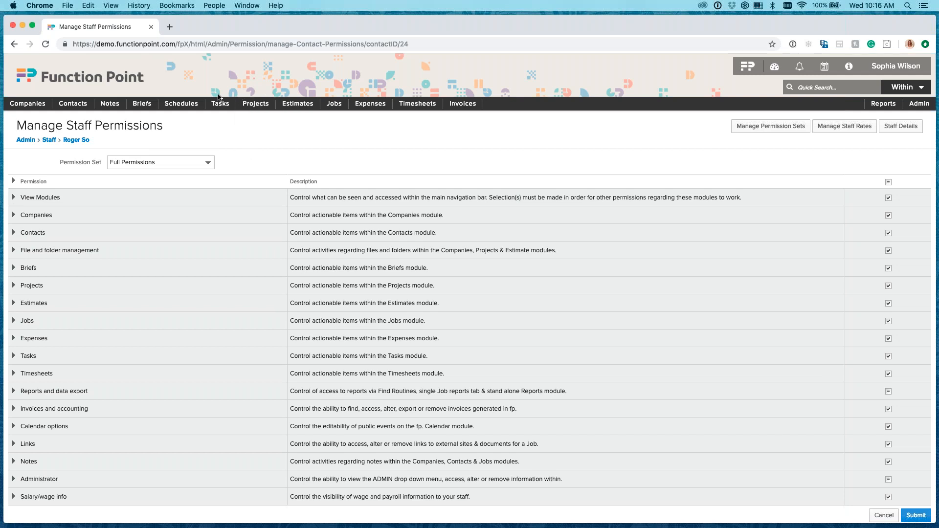
{"action": "mouse_move", "coordinate": [176, 106]}
{"action": "left_click", "coordinate": [14, 198]}
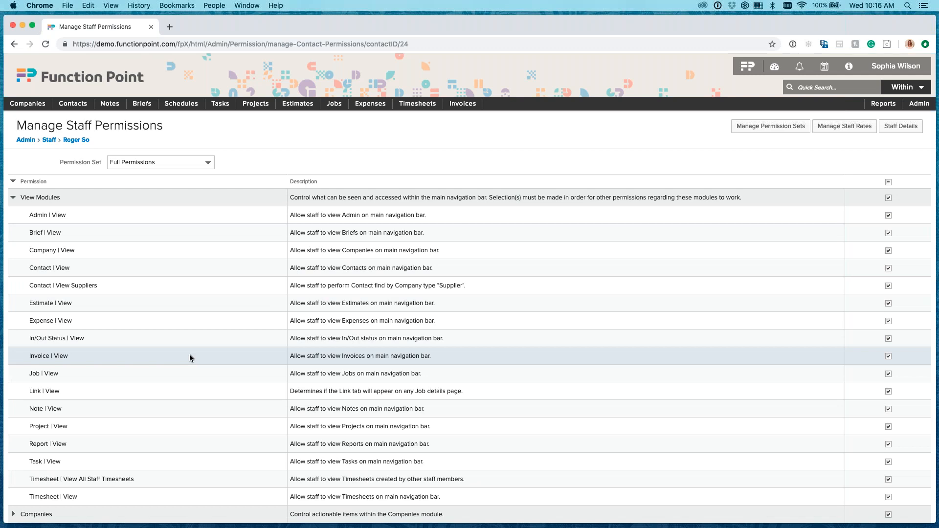
{"action": "left_click", "coordinate": [889, 357]}
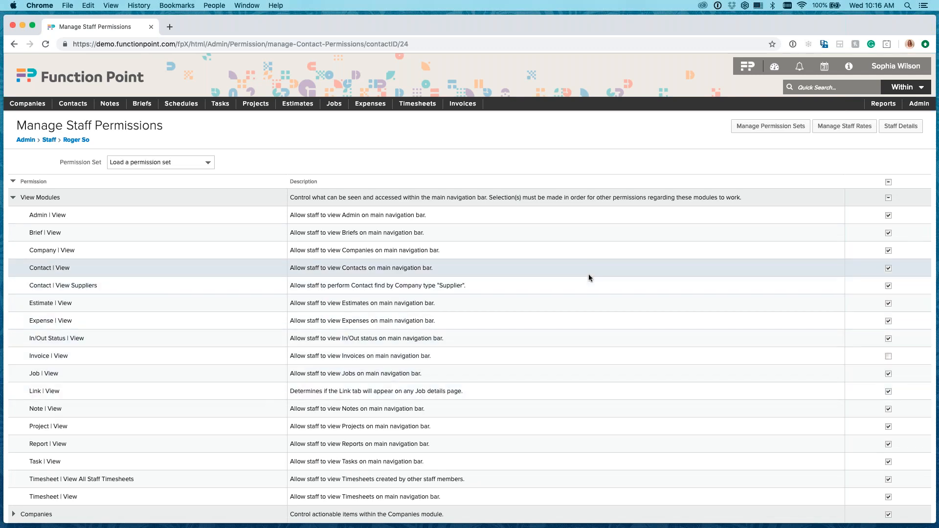
Clear all View Modules permissions for the Web Developer and save, accepting their removal from the permission set.
{"action": "left_click", "coordinate": [888, 198]}
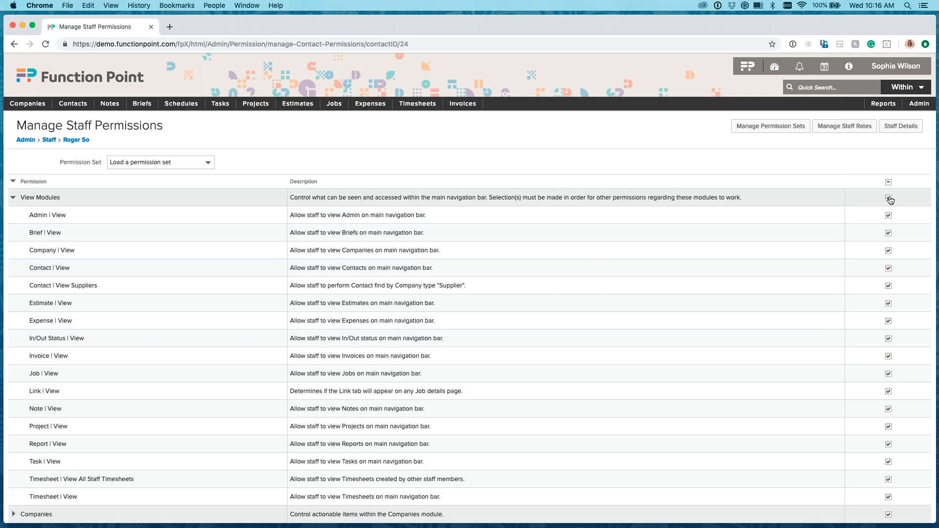
{"action": "left_click", "coordinate": [14, 198]}
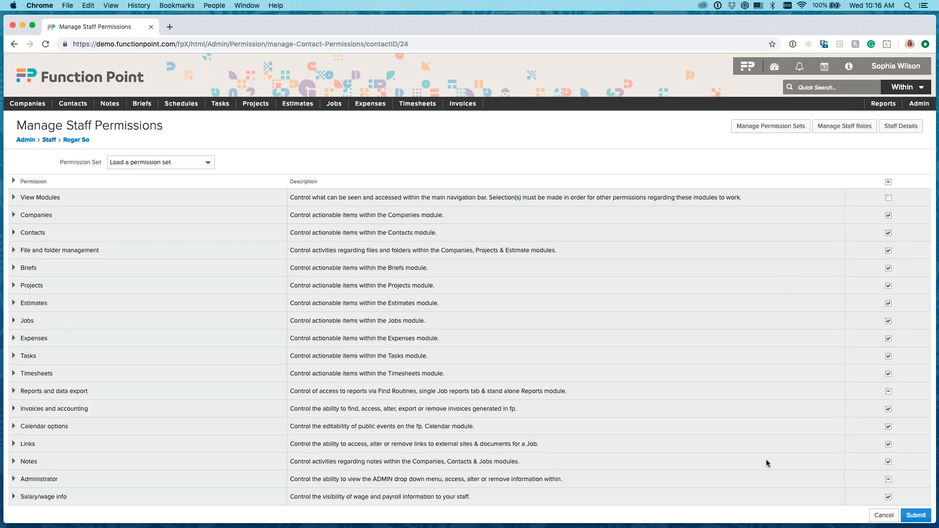
{"action": "scroll", "coordinate": [766, 464], "scroll_direction": "down", "scroll_amount": 1}
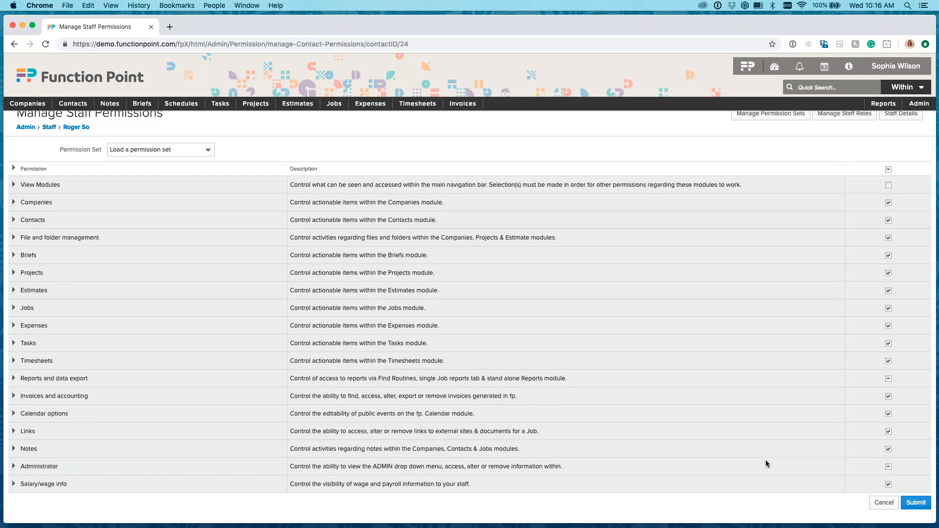
{"action": "left_click", "coordinate": [916, 502]}
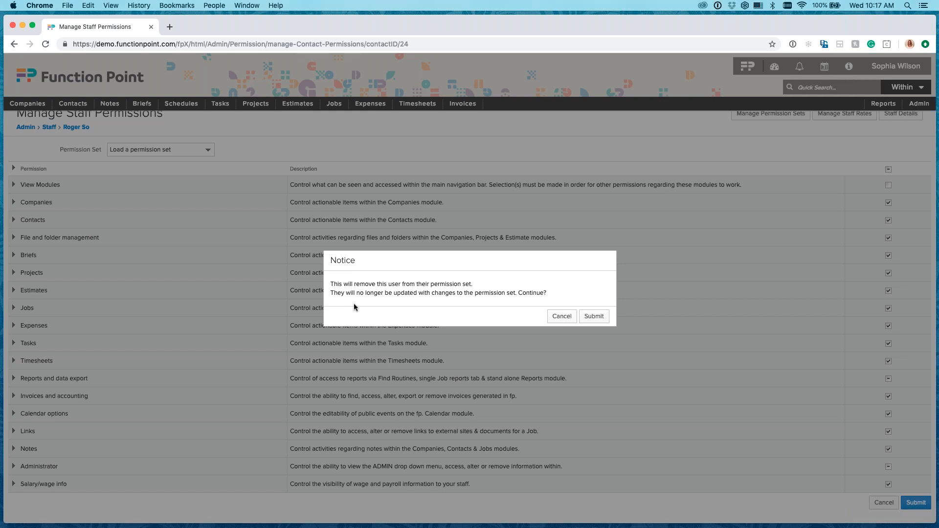
{"action": "left_click", "coordinate": [596, 316]}
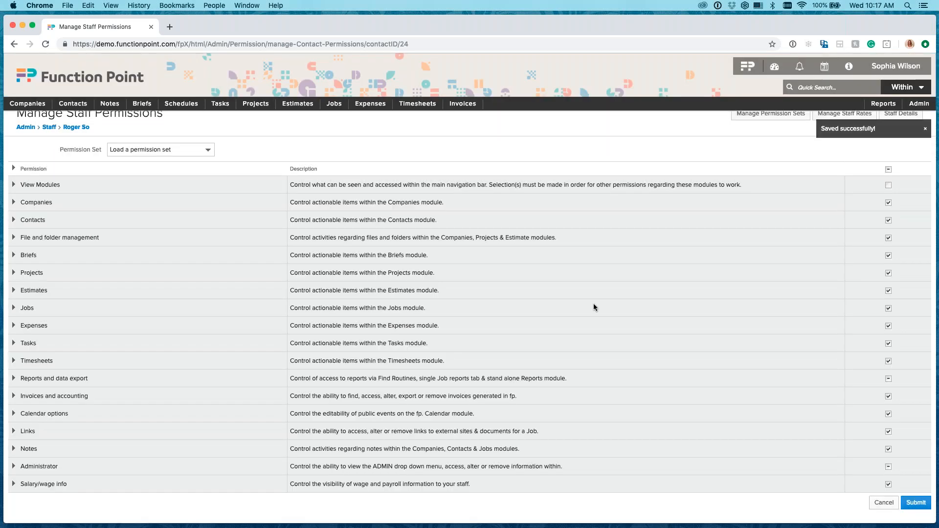
{"action": "scroll", "coordinate": [642, 344], "scroll_direction": "up", "scroll_amount": 1}
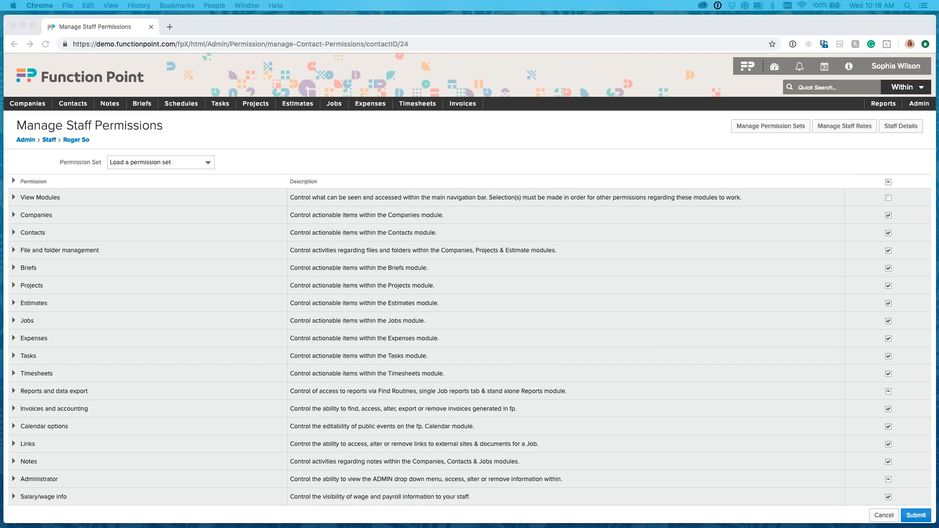
Switch to the Web Developer's Safari session, try opening the Safeway Monthly Retainer job, and go back.
{"action": "left_click_drag", "start_coordinate": [938, 20], "coordinate": [744, 30]}
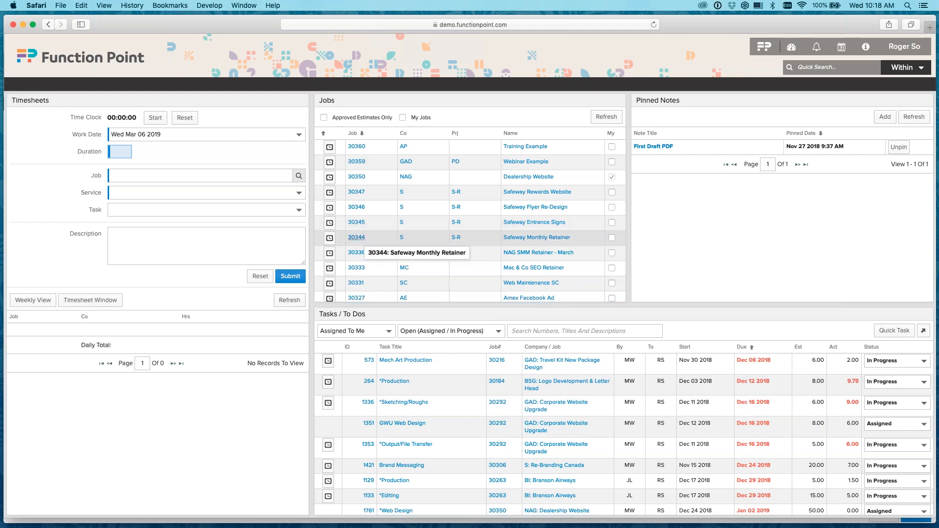
{"action": "left_click", "coordinate": [356, 238]}
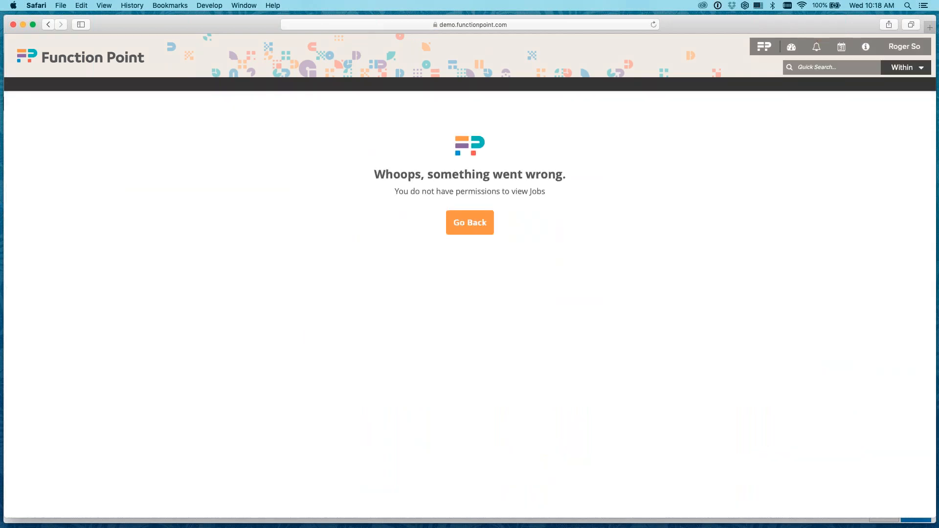
{"action": "left_click", "coordinate": [478, 224]}
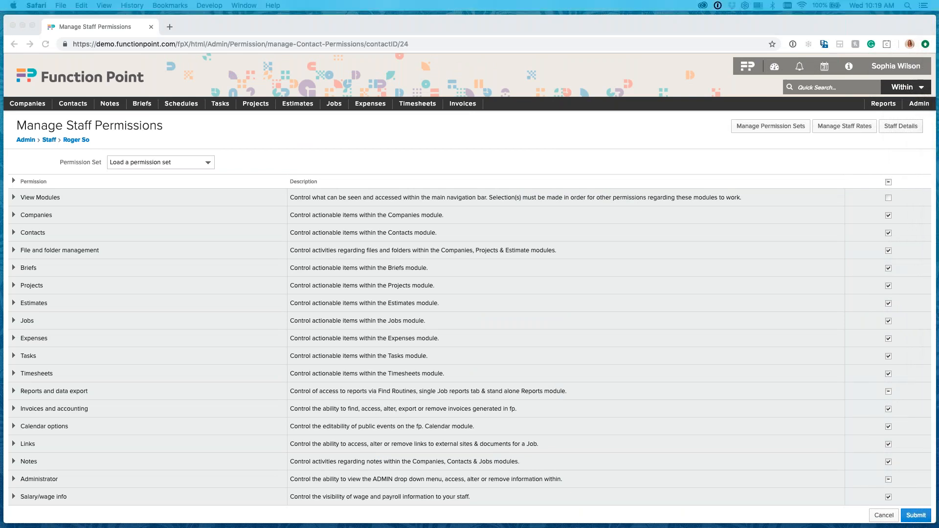
Return to Chrome, load the All but AE permission set for the Web Developer, check its Administrator permissions, and save.
{"action": "left_click", "coordinate": [712, 347]}
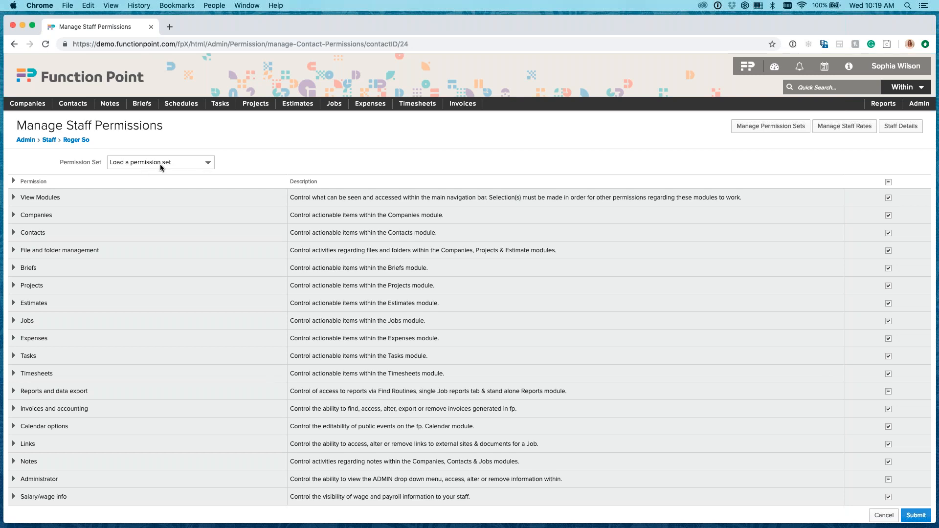
{"action": "left_click", "coordinate": [203, 166]}
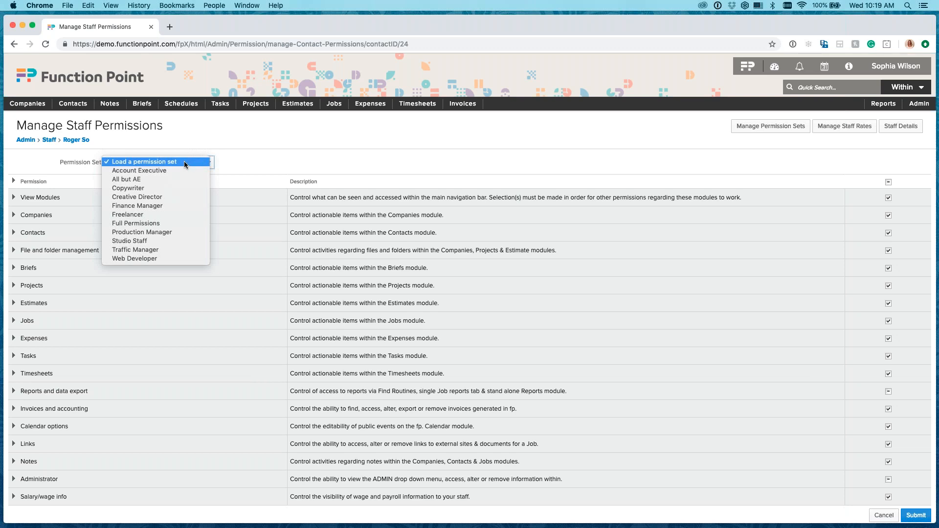
{"action": "left_click", "coordinate": [163, 180]}
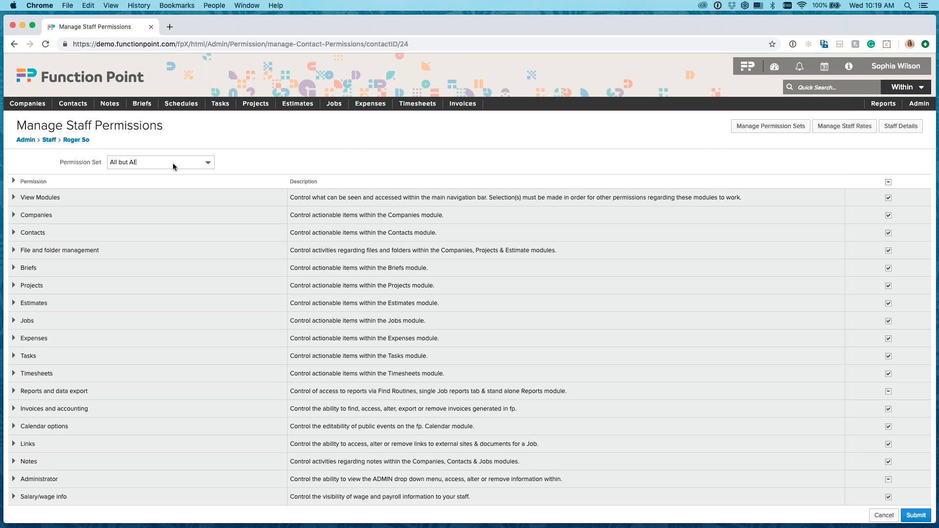
{"action": "left_click", "coordinate": [14, 481]}
{"action": "scroll", "coordinate": [172, 444], "scroll_direction": "down", "scroll_amount": 5}
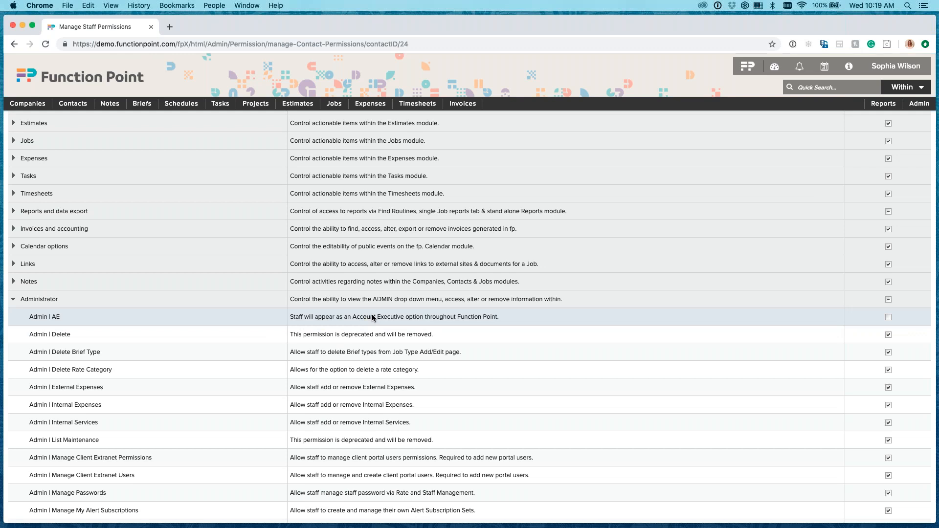
{"action": "left_click", "coordinate": [13, 301]}
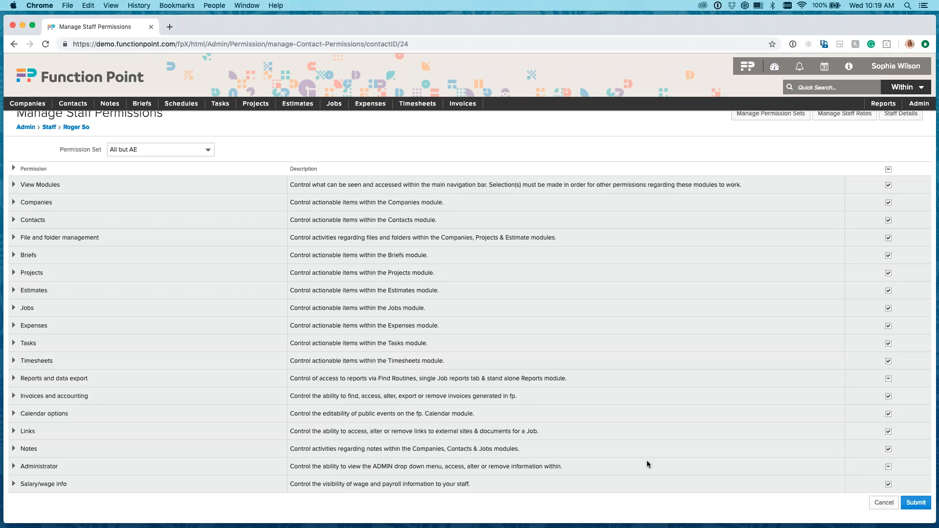
{"action": "left_click", "coordinate": [916, 504]}
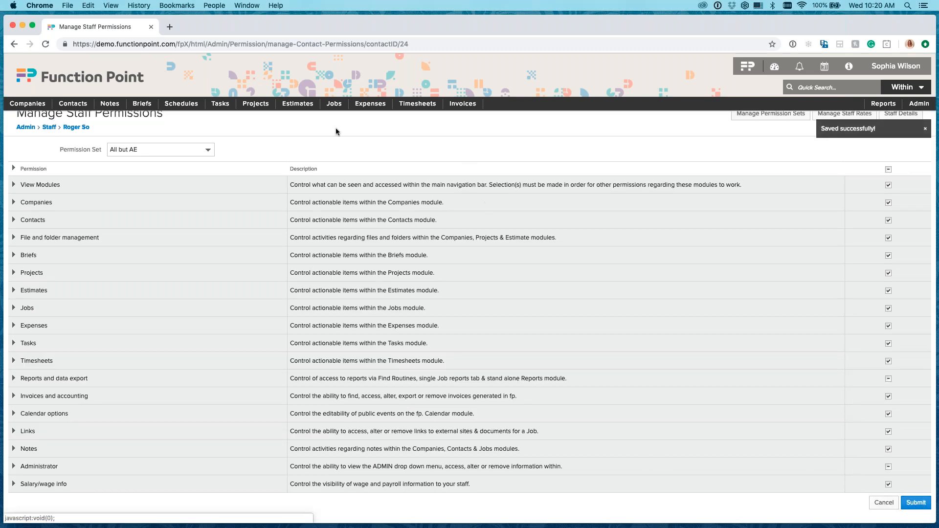
Start a blank new estimate and check which staff are offered as AE after the permission set change.
{"action": "mouse_move", "coordinate": [296, 104]}
{"action": "left_click", "coordinate": [293, 150]}
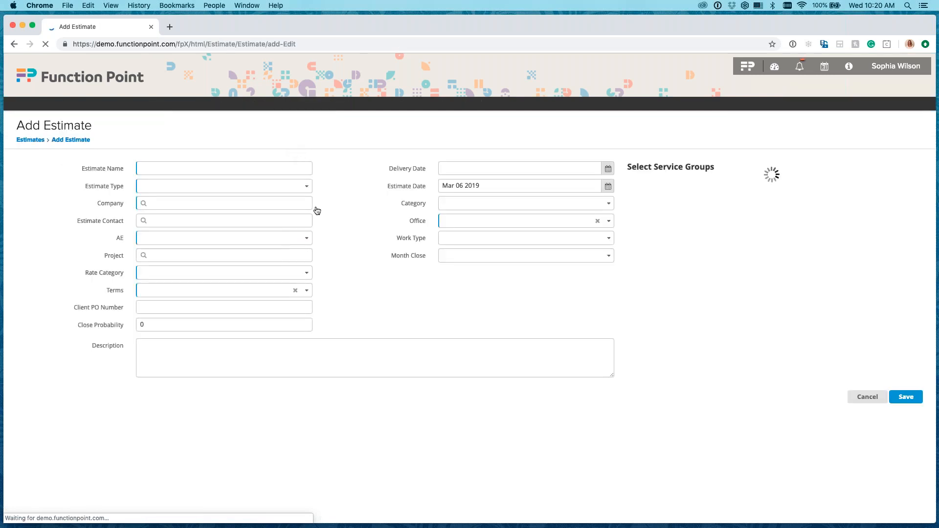
{"action": "left_click", "coordinate": [288, 239]}
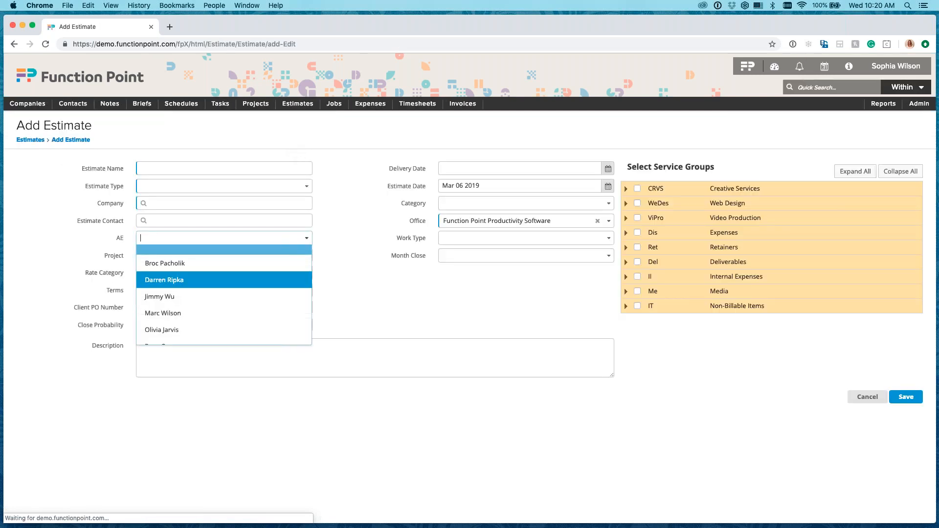
{"action": "scroll", "coordinate": [268, 275], "scroll_direction": "down", "scroll_amount": 1}
{"action": "scroll", "coordinate": [224, 279], "scroll_direction": "up", "scroll_amount": 2}
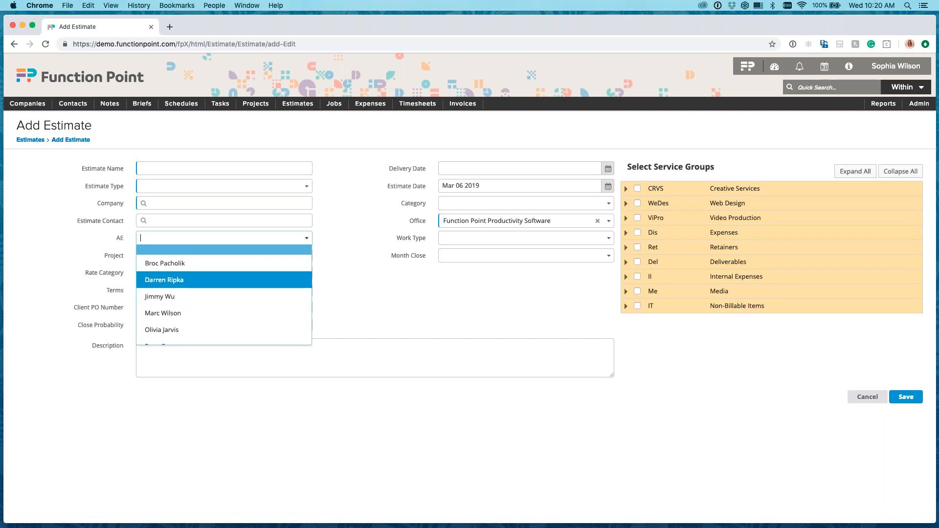
{"action": "left_click", "coordinate": [858, 145]}
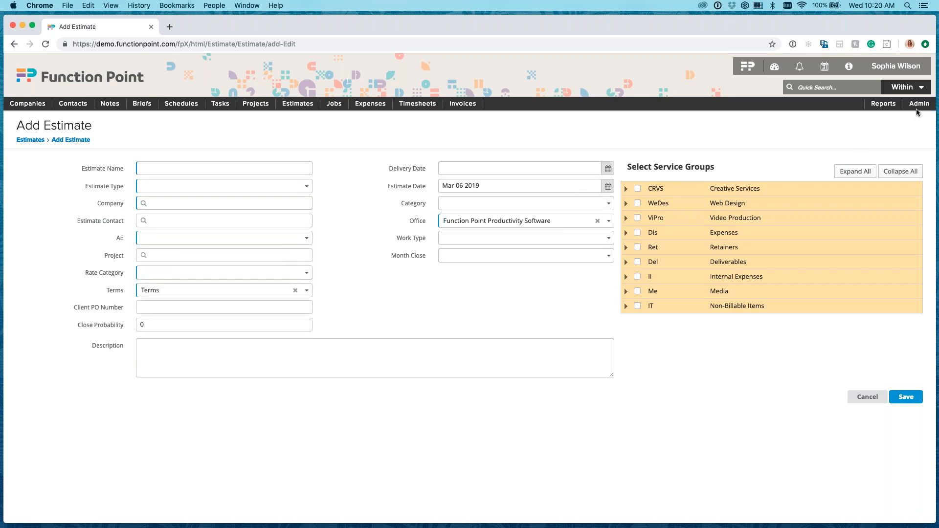
Go to permission set management and load the All but AE set.
{"action": "mouse_move", "coordinate": [917, 105]}
{"action": "mouse_move", "coordinate": [862, 152]}
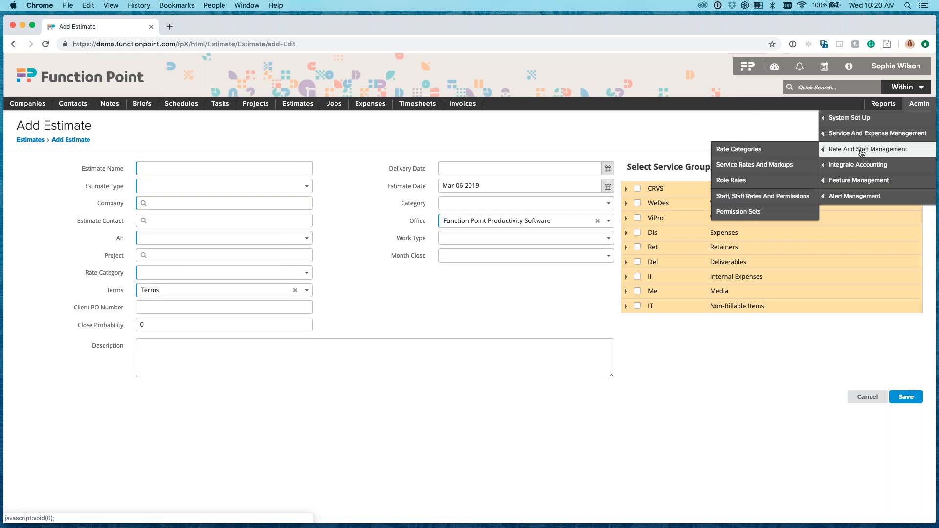
{"action": "left_click", "coordinate": [802, 213]}
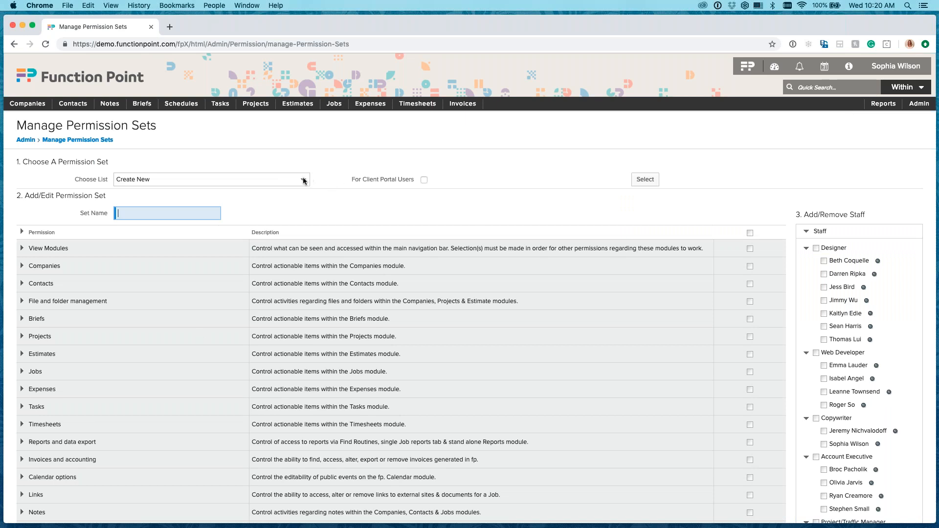
{"action": "left_click", "coordinate": [304, 180]}
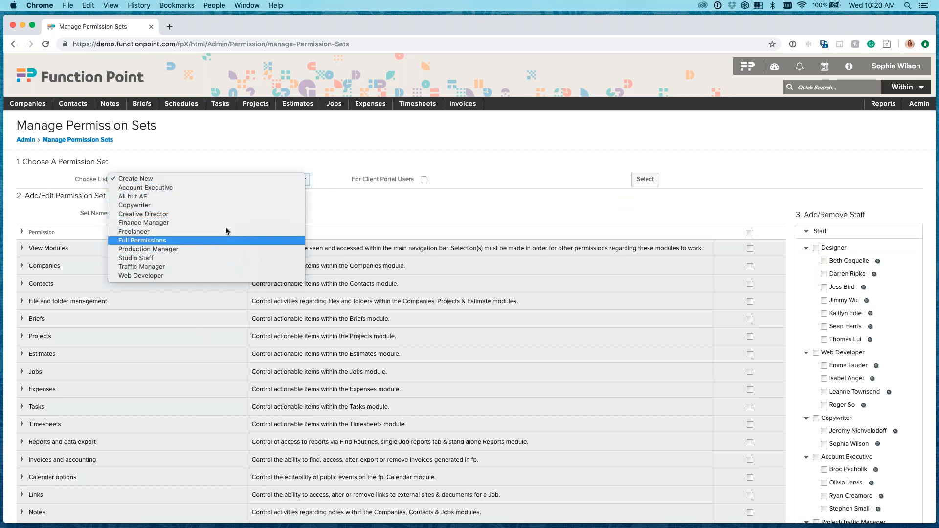
{"action": "left_click", "coordinate": [224, 198]}
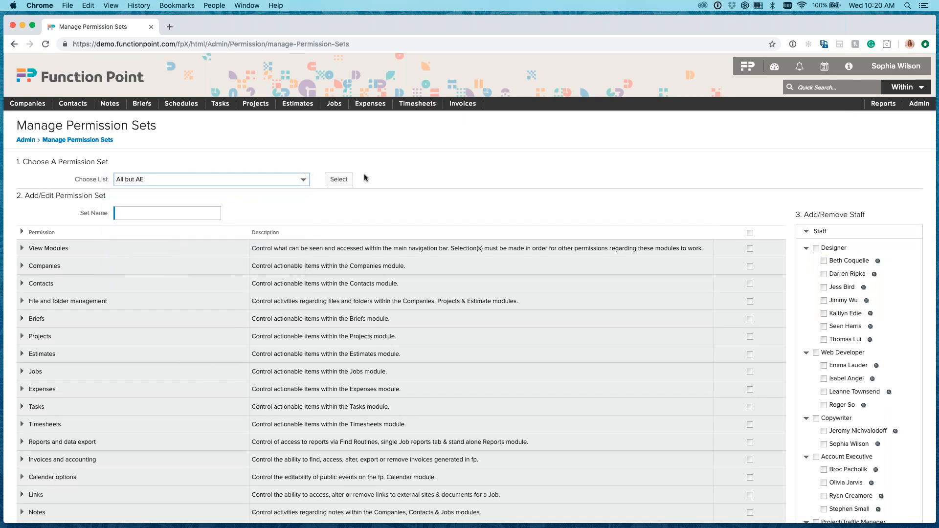
{"action": "left_click", "coordinate": [339, 180]}
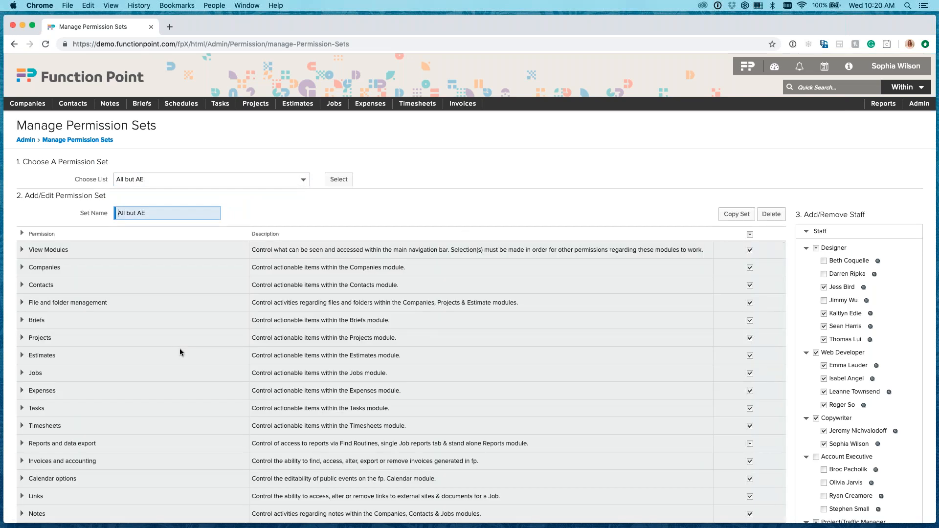
Expand the set's Administrator permissions and review them from Admin | AE through Admin | Subscription Management.
{"action": "scroll", "coordinate": [180, 348], "scroll_direction": "down", "scroll_amount": 1}
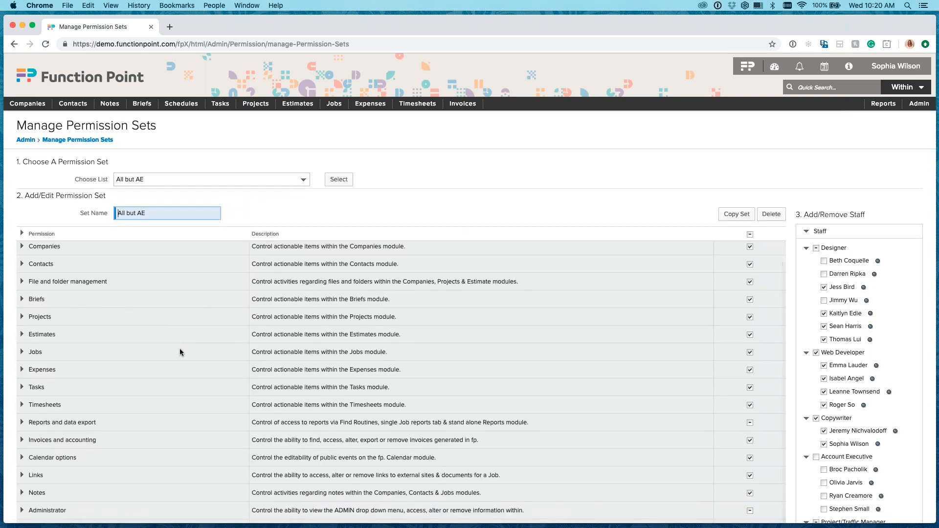
{"action": "scroll", "coordinate": [180, 348], "scroll_direction": "down", "scroll_amount": 2}
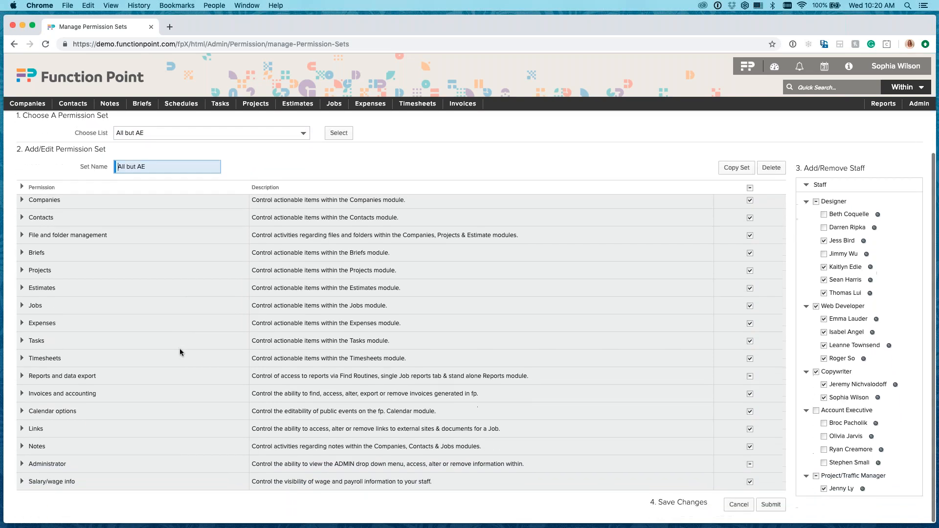
{"action": "left_click", "coordinate": [22, 464]}
{"action": "scroll", "coordinate": [211, 410], "scroll_direction": "down", "scroll_amount": 4}
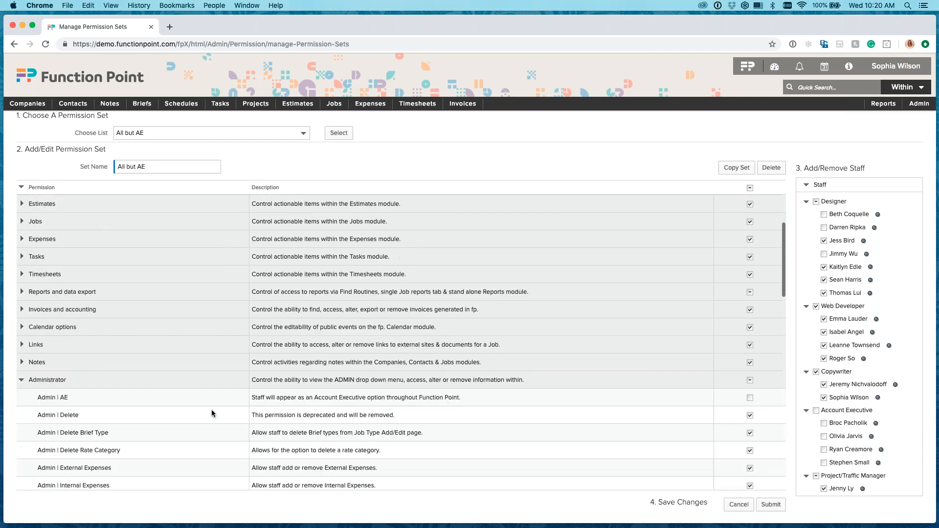
{"action": "scroll", "coordinate": [211, 409], "scroll_direction": "down", "scroll_amount": 4}
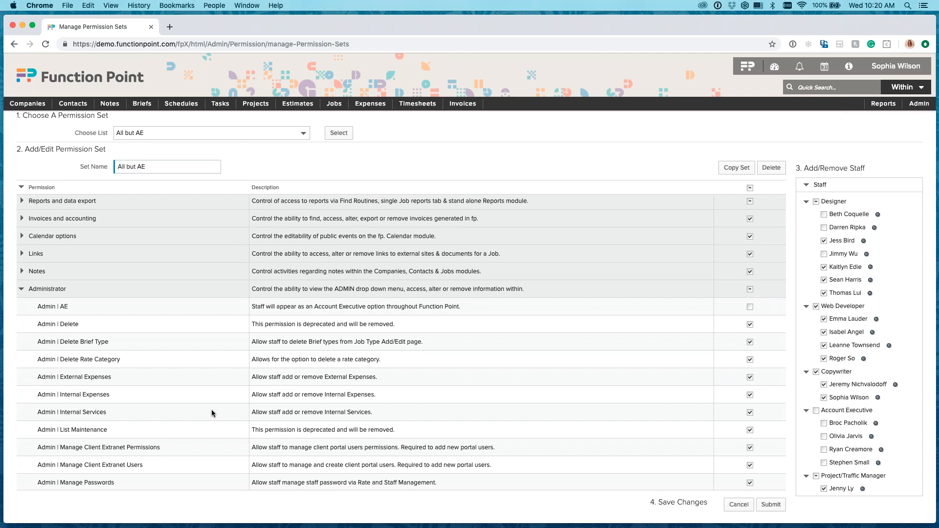
{"action": "left_click", "coordinate": [920, 104]}
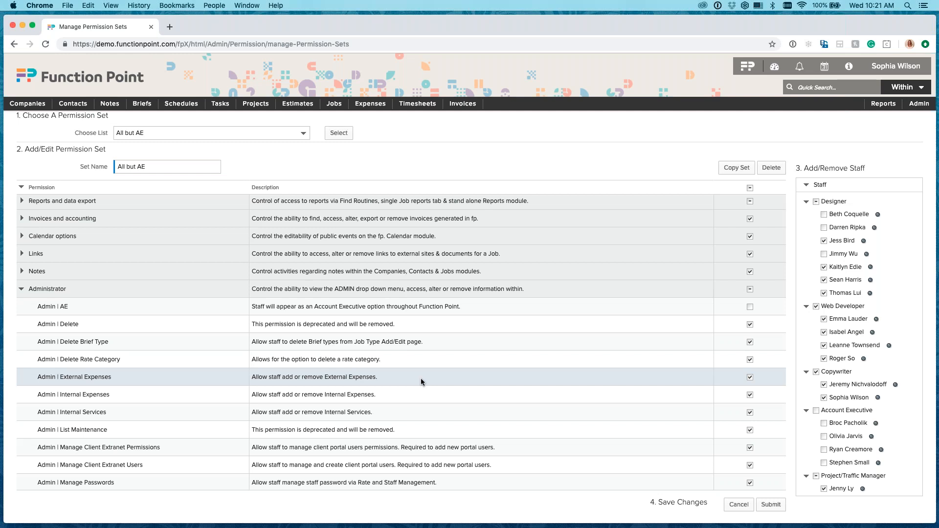
{"action": "scroll", "coordinate": [421, 377], "scroll_direction": "down", "scroll_amount": 5}
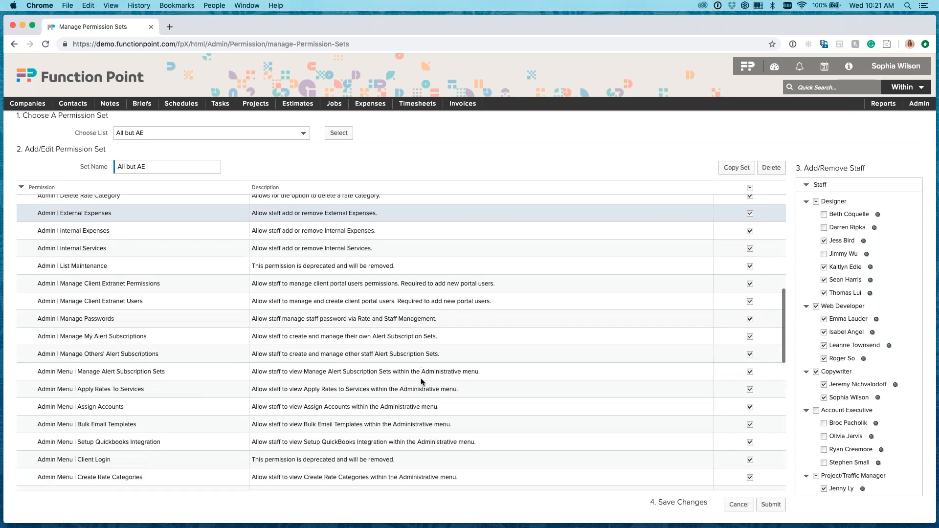
{"action": "scroll", "coordinate": [421, 377], "scroll_direction": "down", "scroll_amount": 7}
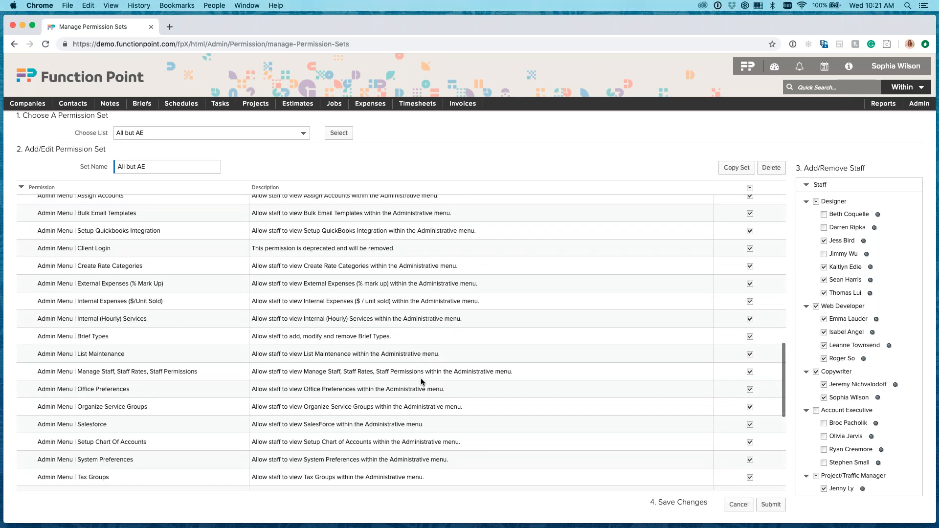
{"action": "scroll", "coordinate": [420, 378], "scroll_direction": "down", "scroll_amount": 5}
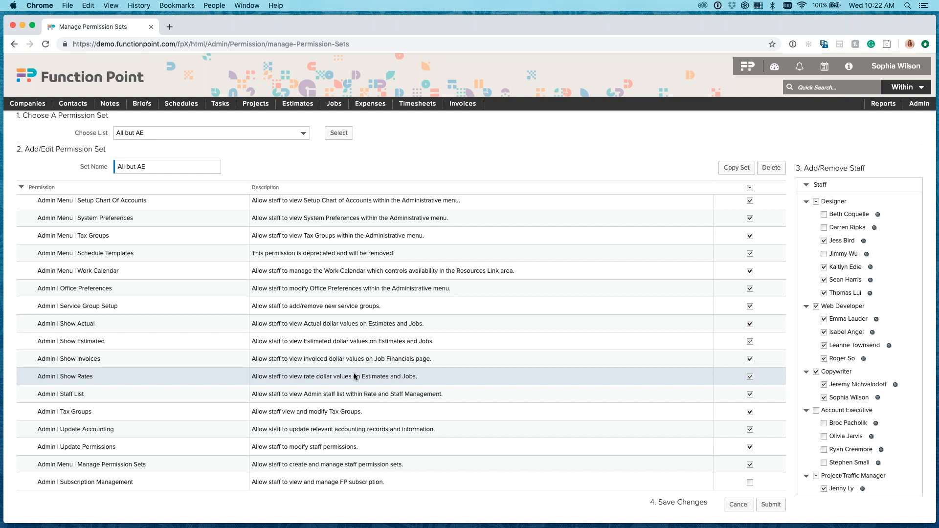
Open the Move Letter estimate and examine the cost, rate and total values of its services.
{"action": "mouse_move", "coordinate": [301, 106]}
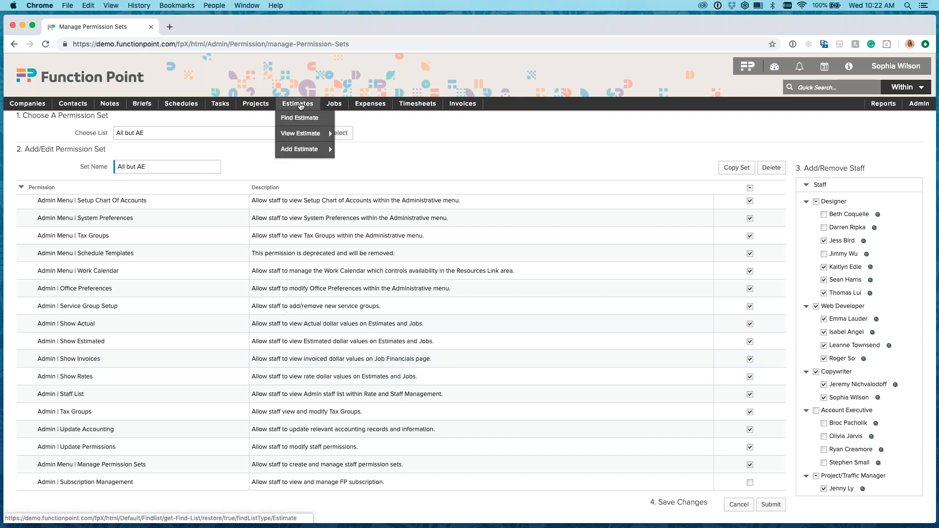
{"action": "mouse_move", "coordinate": [313, 133]}
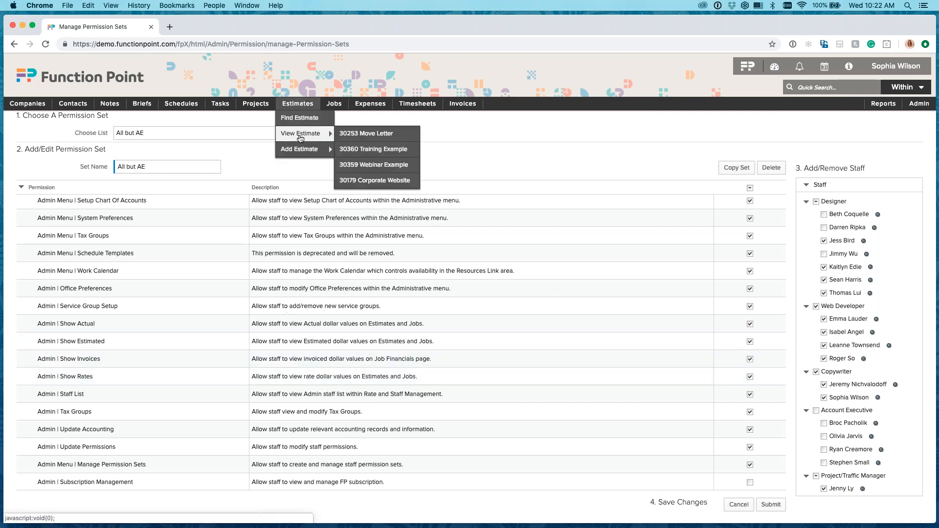
{"action": "left_click", "coordinate": [375, 137]}
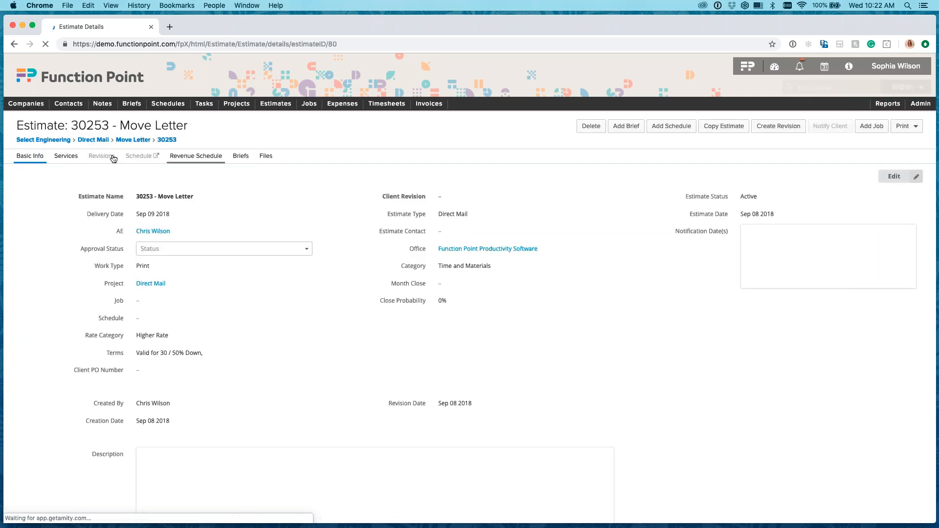
{"action": "left_click", "coordinate": [79, 156]}
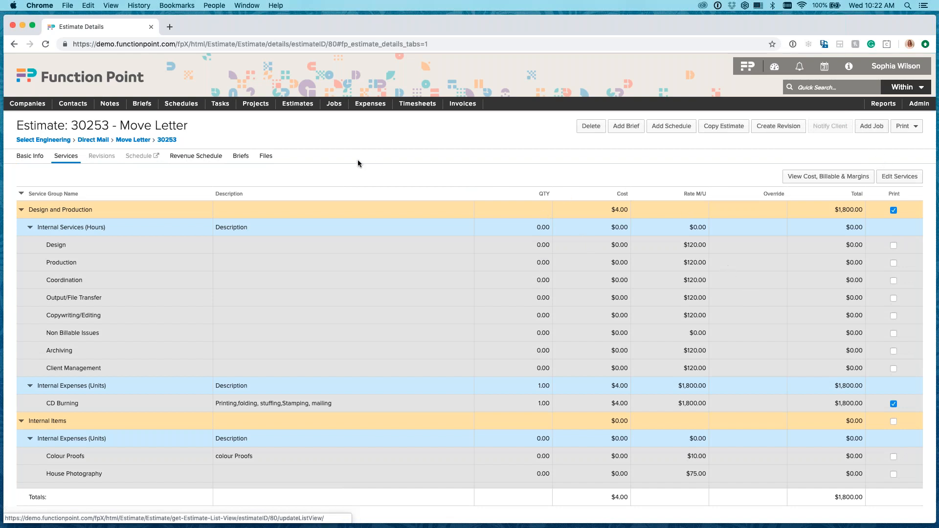
Open the job linked to the Corporate Website estimate and examine its financials.
{"action": "mouse_move", "coordinate": [298, 104]}
{"action": "mouse_move", "coordinate": [300, 133]}
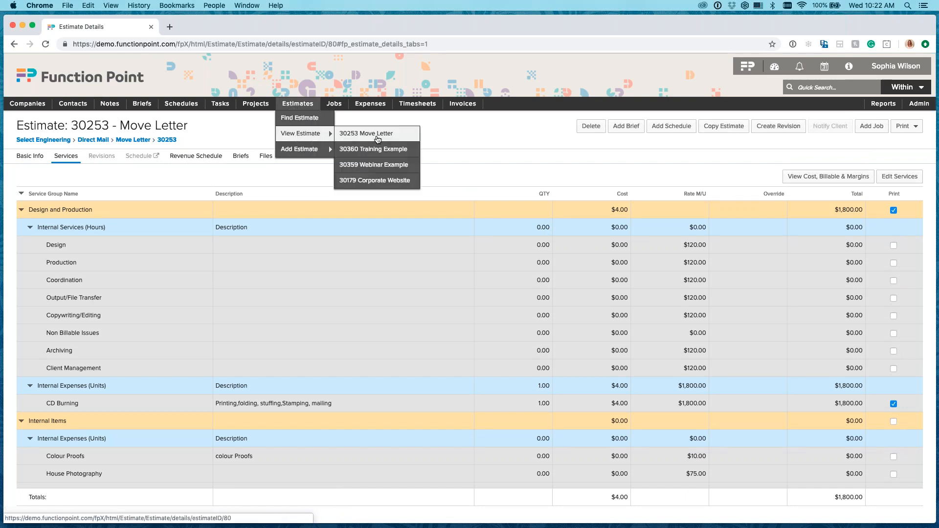
{"action": "left_click", "coordinate": [370, 181]}
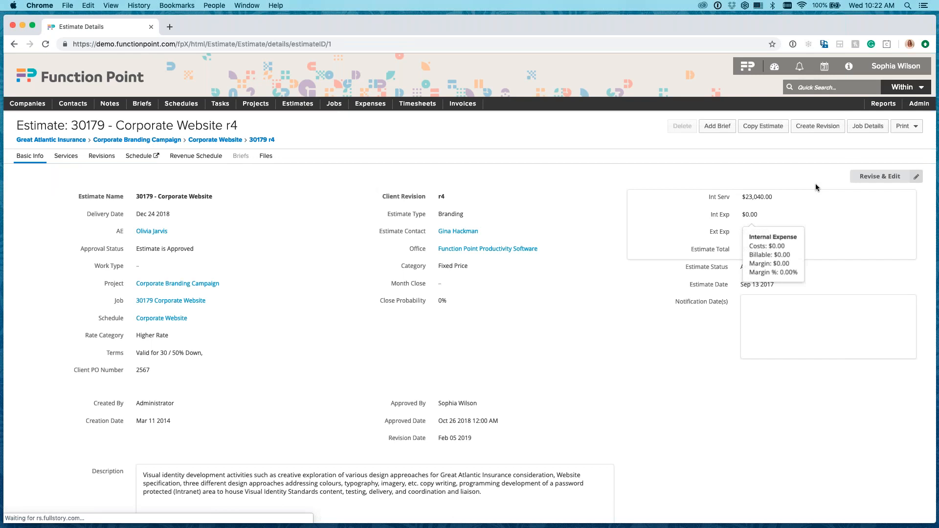
{"action": "left_click", "coordinate": [862, 130]}
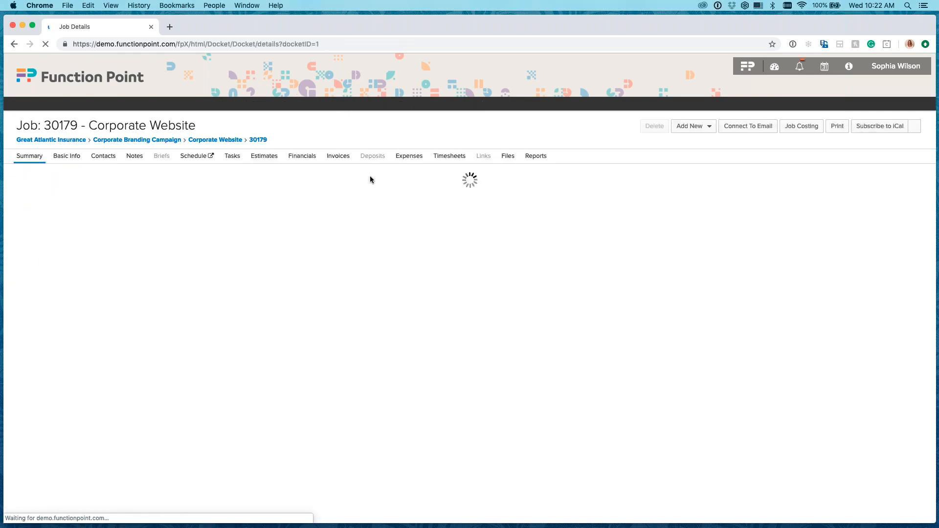
{"action": "left_click", "coordinate": [306, 157]}
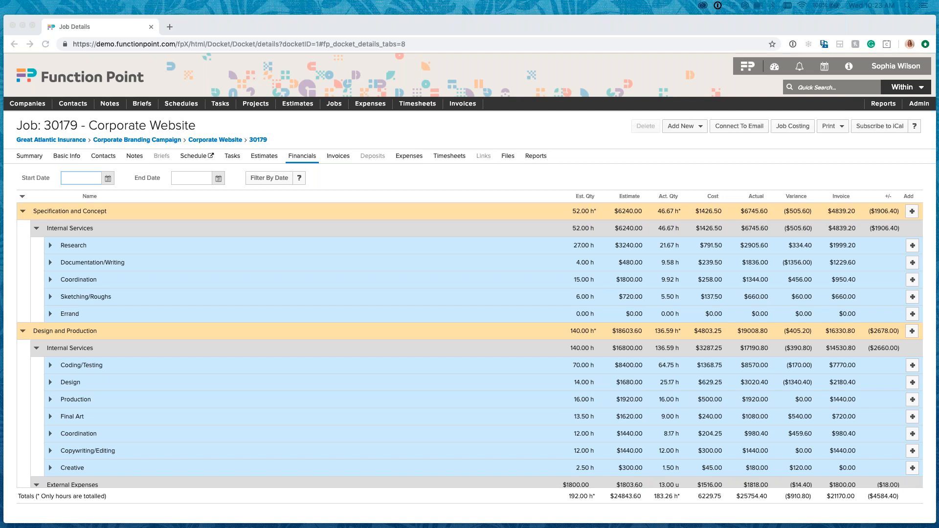
Return to permission set management from the job's financials.
{"action": "left_click", "coordinate": [678, 160]}
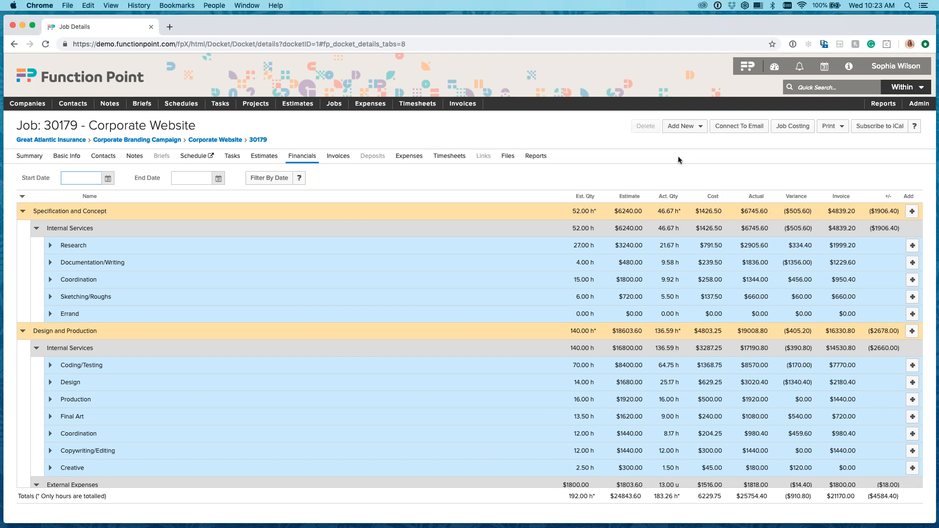
{"action": "left_click", "coordinate": [919, 103]}
{"action": "mouse_move", "coordinate": [869, 149]}
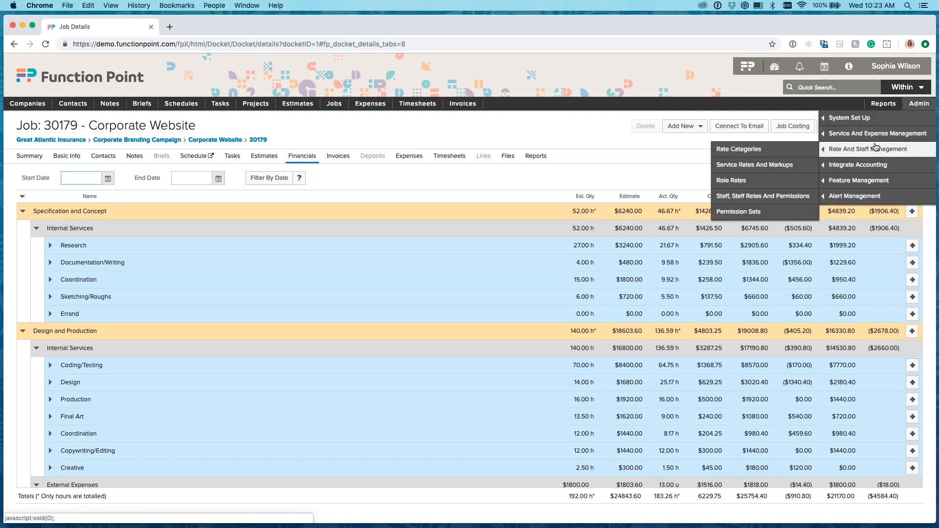
{"action": "left_click", "coordinate": [738, 212]}
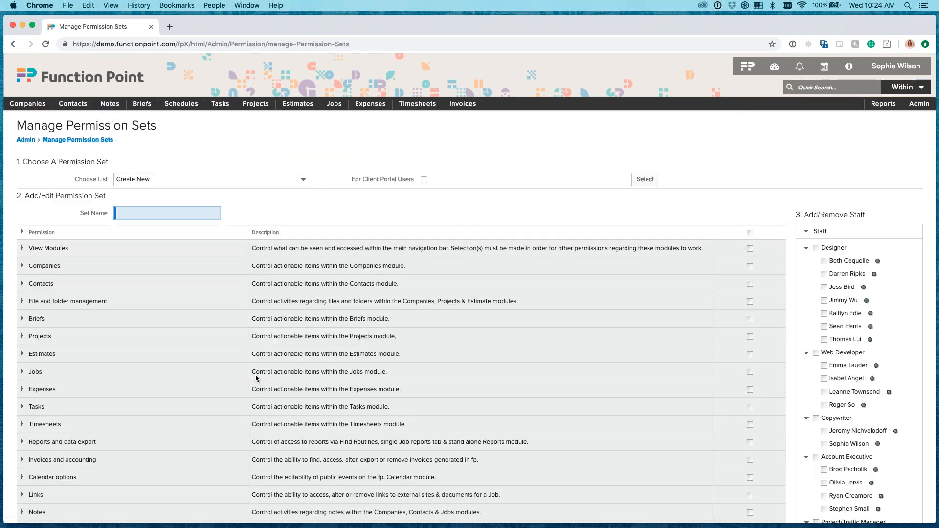
Expand the Administrator permissions for a new set and review them down to Admin Menu | Subscription Management.
{"action": "scroll", "coordinate": [269, 384], "scroll_direction": "down", "scroll_amount": 2}
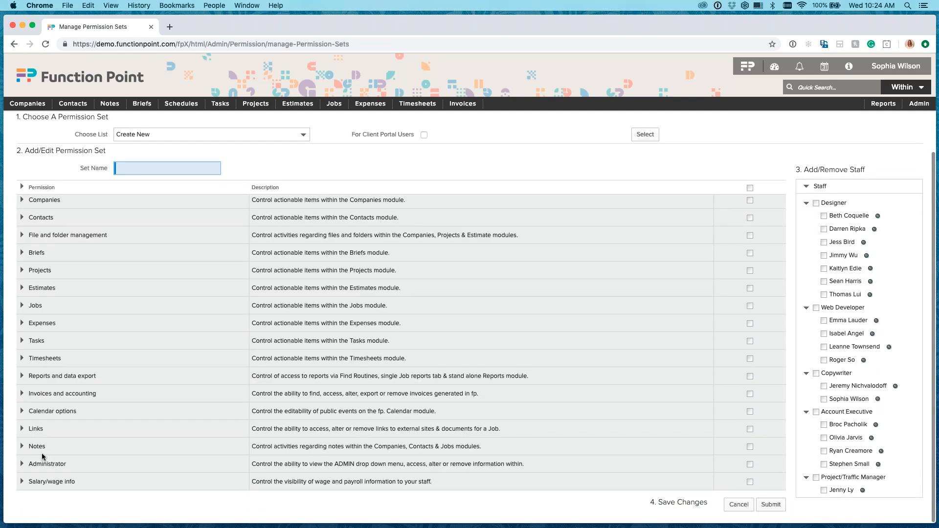
{"action": "left_click", "coordinate": [22, 465]}
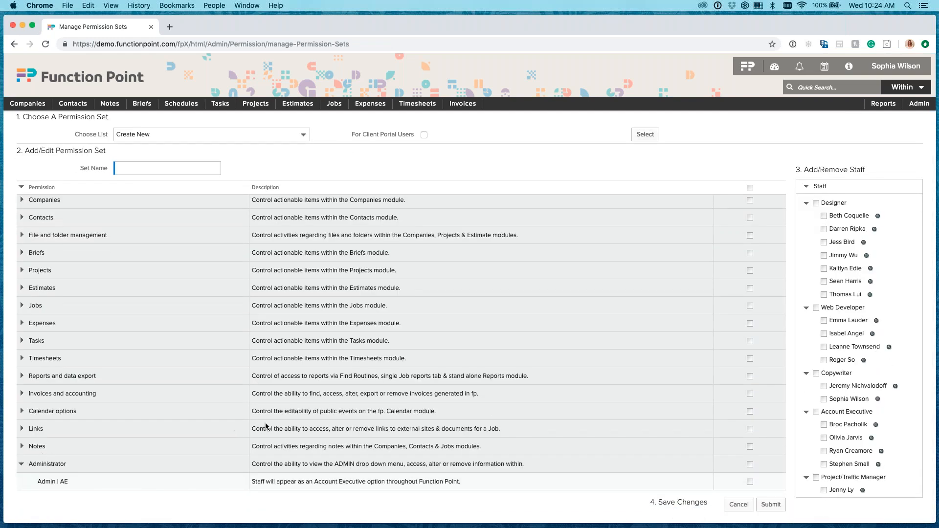
{"action": "scroll", "coordinate": [265, 424], "scroll_direction": "down", "scroll_amount": 5}
{"action": "scroll", "coordinate": [265, 423], "scroll_direction": "down", "scroll_amount": 10}
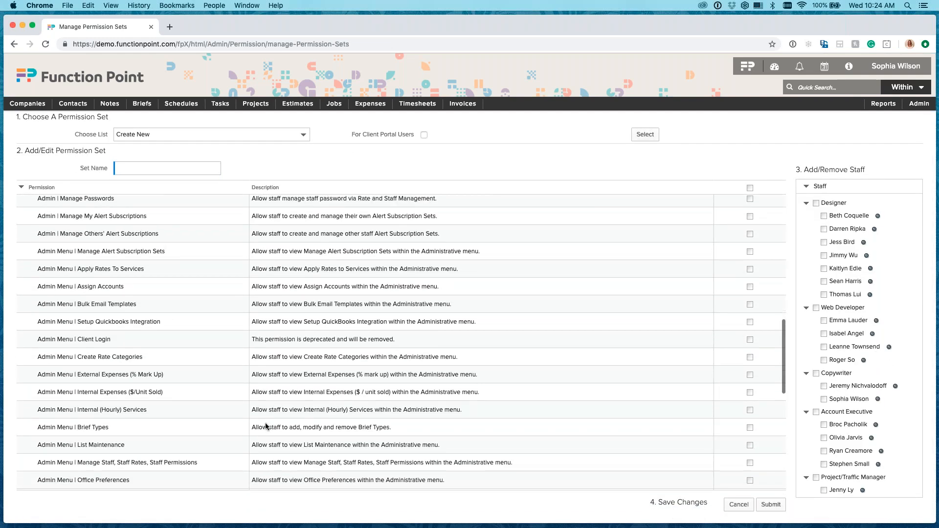
{"action": "scroll", "coordinate": [265, 422], "scroll_direction": "down", "scroll_amount": 6}
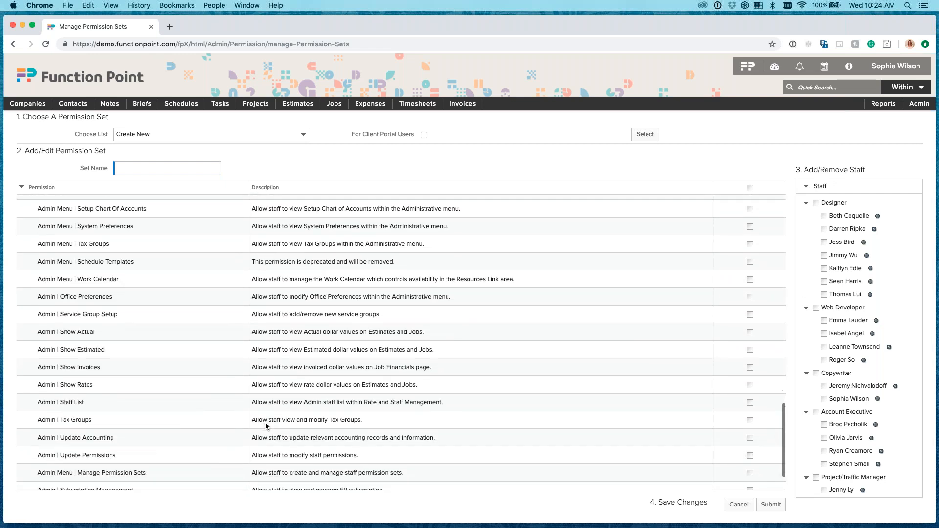
{"action": "scroll", "coordinate": [265, 422], "scroll_direction": "down", "scroll_amount": 1}
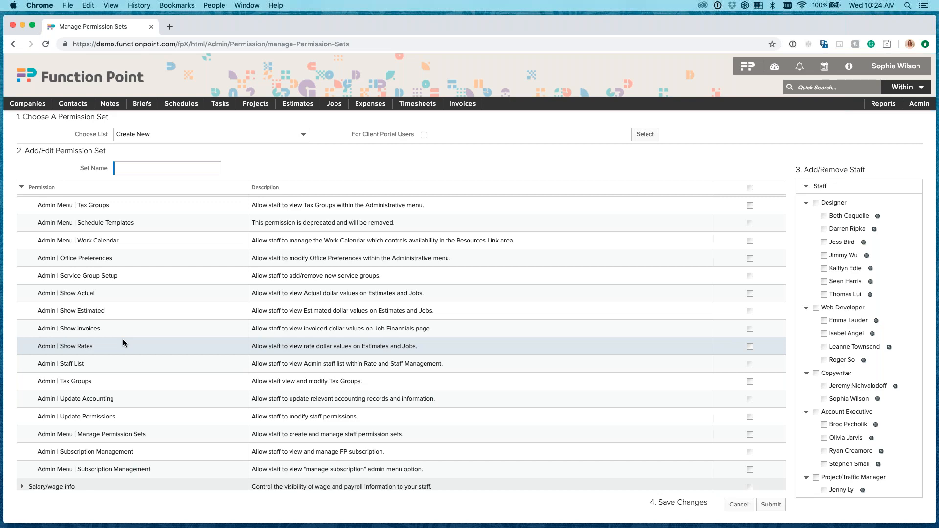
Collapse the Administrator permissions and expand Salary/wage info to view its individual permissions.
{"action": "scroll", "coordinate": [123, 342], "scroll_direction": "up", "scroll_amount": 3}
{"action": "scroll", "coordinate": [123, 342], "scroll_direction": "up", "scroll_amount": 7}
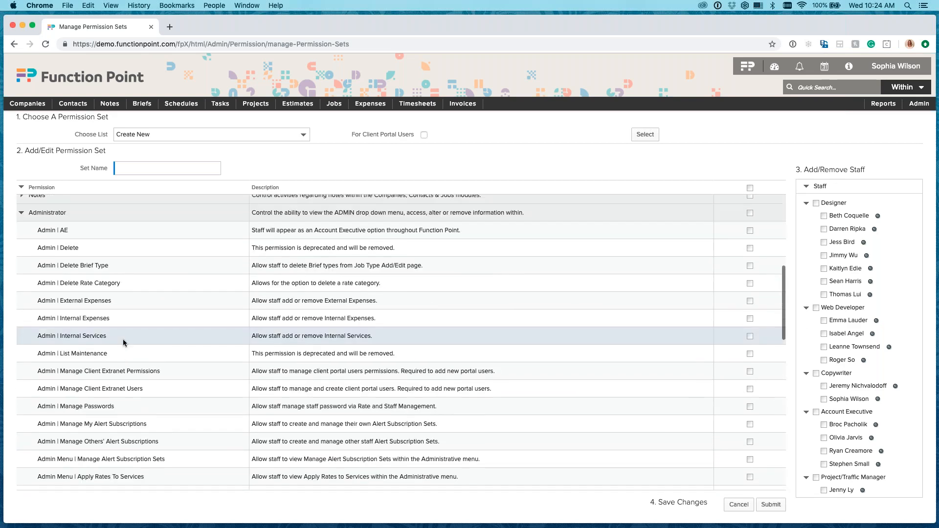
{"action": "left_click", "coordinate": [21, 212]}
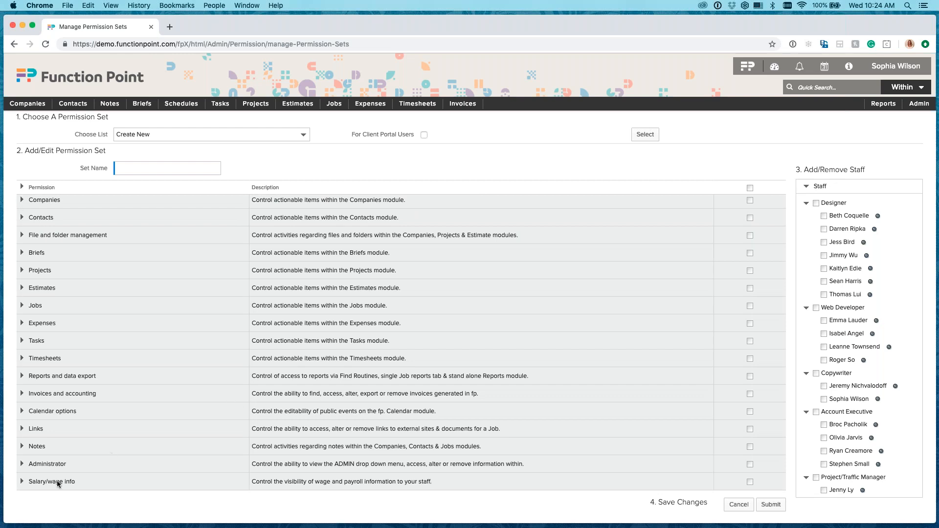
{"action": "left_click", "coordinate": [22, 481]}
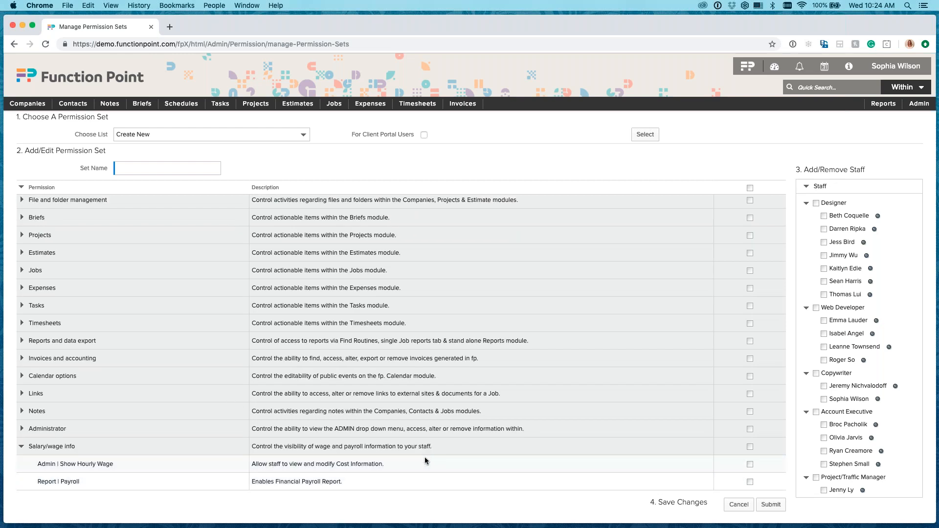
Load the Full Permissions set, assign the signed-in staff member listed under Copywriter to it, and save.
{"action": "left_click", "coordinate": [291, 134]}
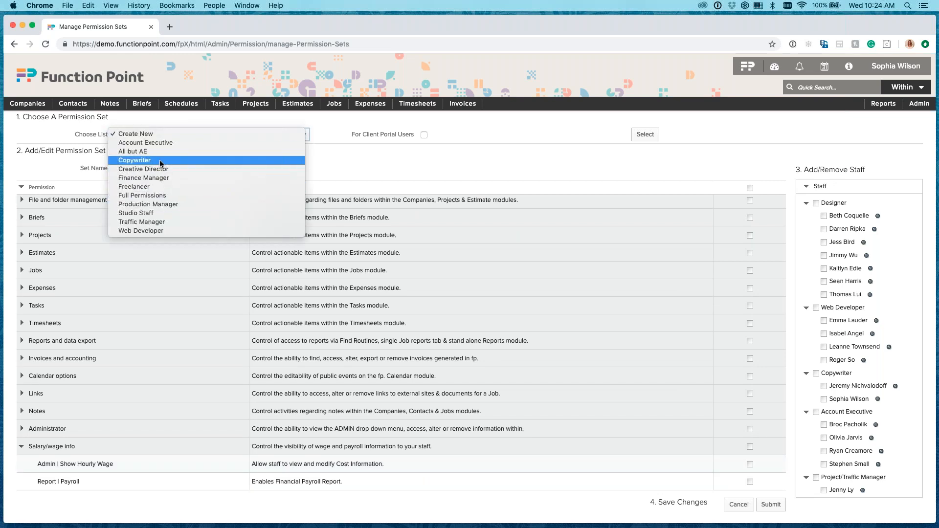
{"action": "left_click", "coordinate": [155, 195]}
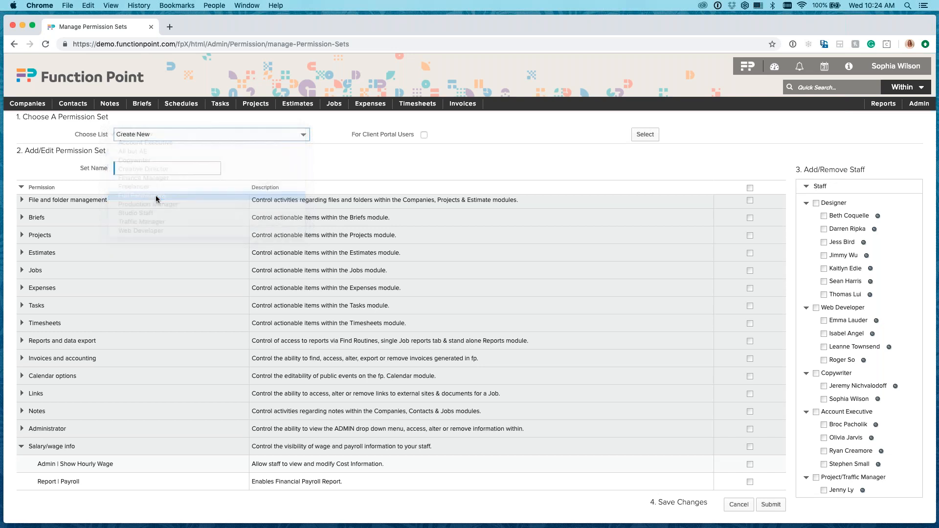
{"action": "left_click", "coordinate": [339, 134]}
{"action": "scroll", "coordinate": [875, 357], "scroll_direction": "down", "scroll_amount": 3}
{"action": "left_click", "coordinate": [824, 378]}
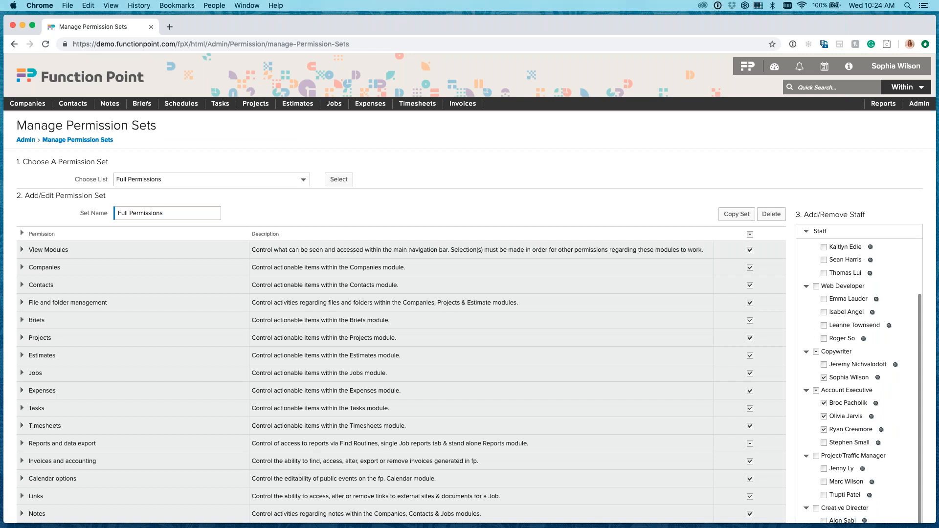
{"action": "scroll", "coordinate": [642, 374], "scroll_direction": "down", "scroll_amount": 1}
{"action": "scroll", "coordinate": [738, 416], "scroll_direction": "down", "scroll_amount": 2}
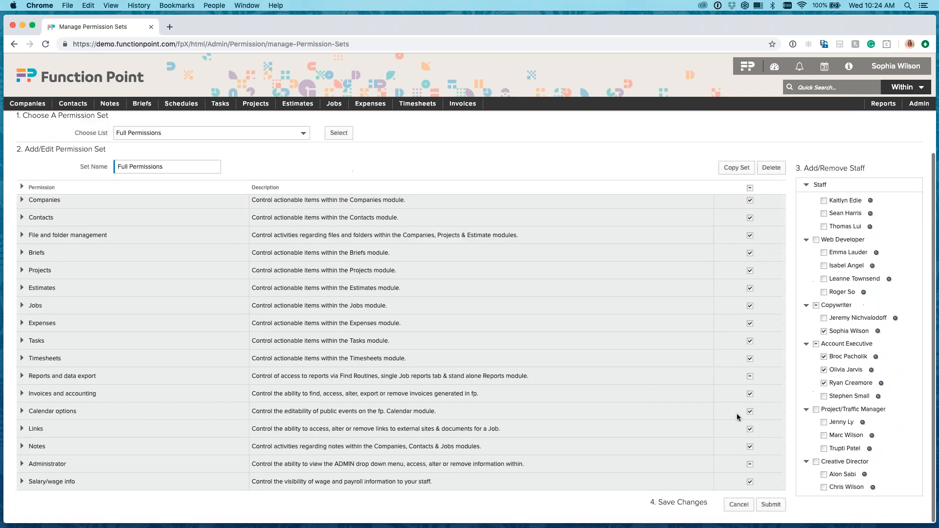
{"action": "left_click", "coordinate": [770, 504]}
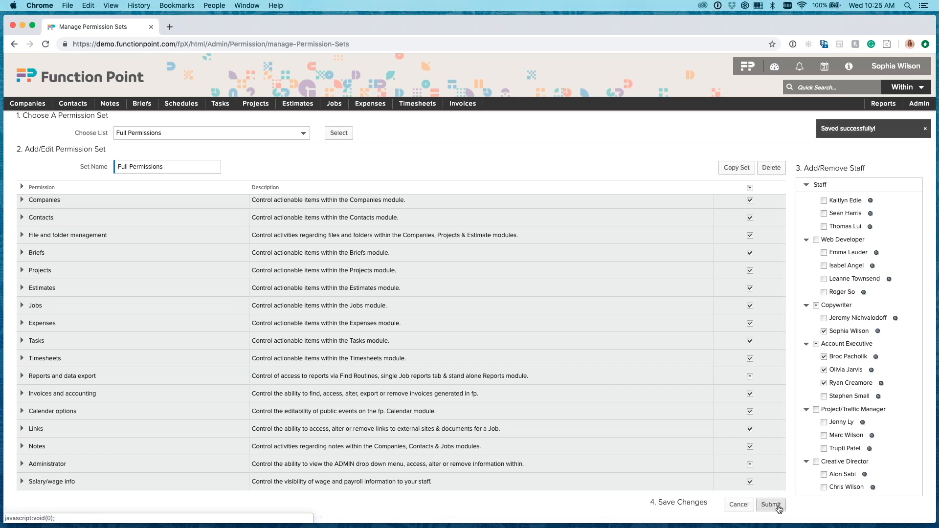
Remove all Salary/wage info permissions from the Full Permissions set and save the change.
{"action": "left_click", "coordinate": [21, 481]}
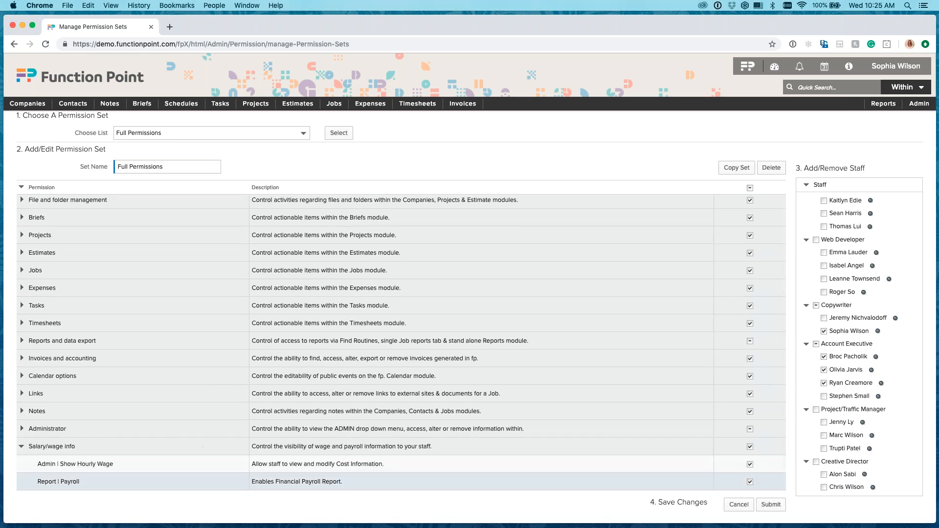
{"action": "left_click", "coordinate": [750, 447]}
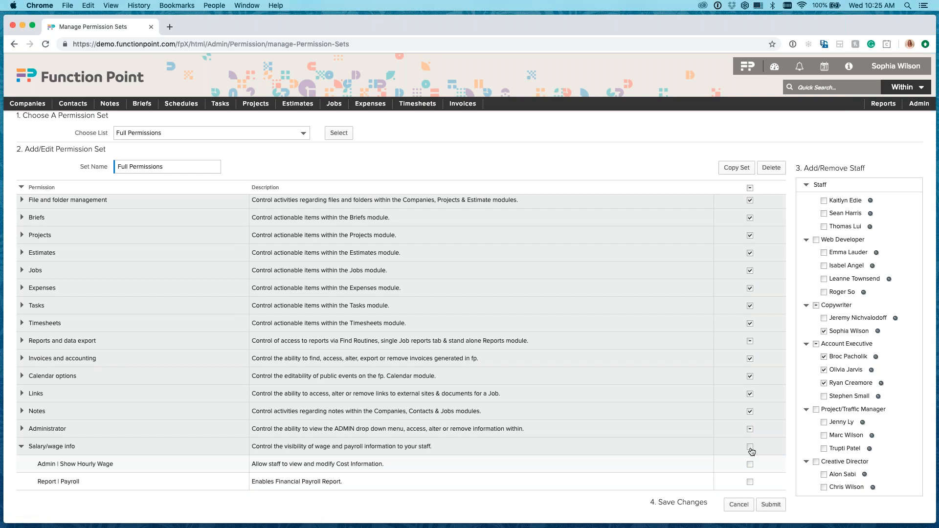
{"action": "left_click", "coordinate": [773, 509]}
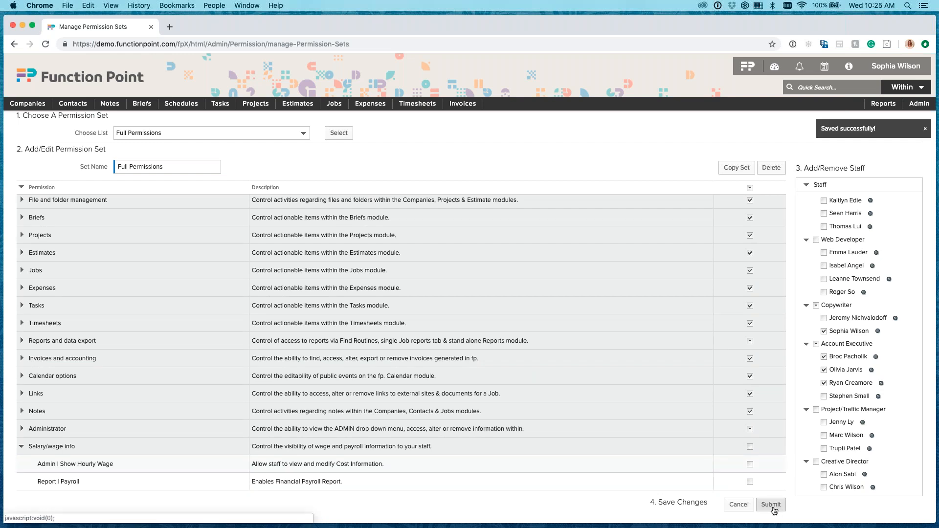
Open the Corporate Website job and examine which columns its financials show.
{"action": "mouse_move", "coordinate": [332, 105]}
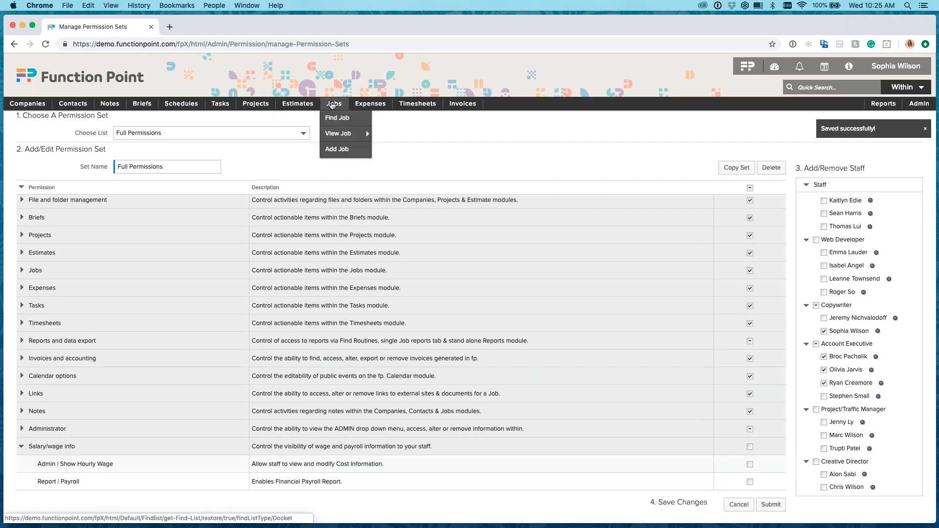
{"action": "mouse_move", "coordinate": [340, 134]}
{"action": "left_click", "coordinate": [428, 134]}
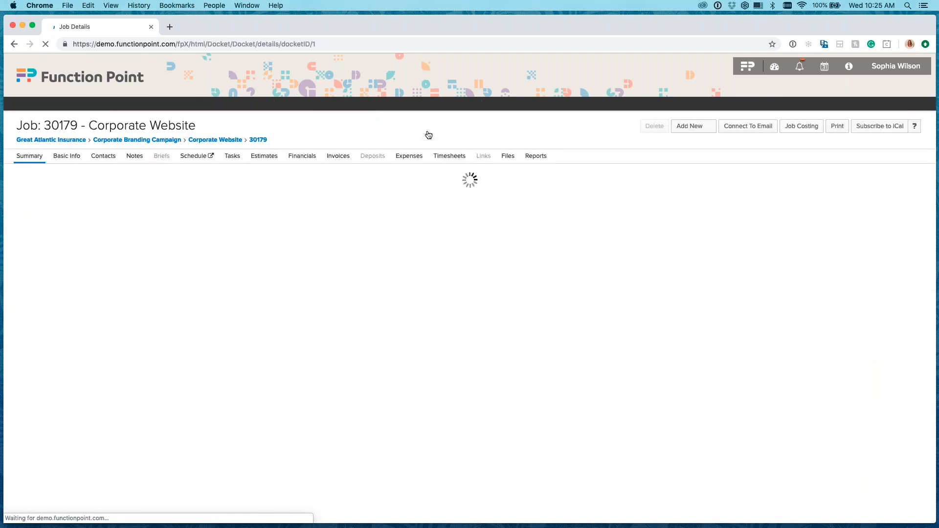
{"action": "left_click", "coordinate": [303, 155]}
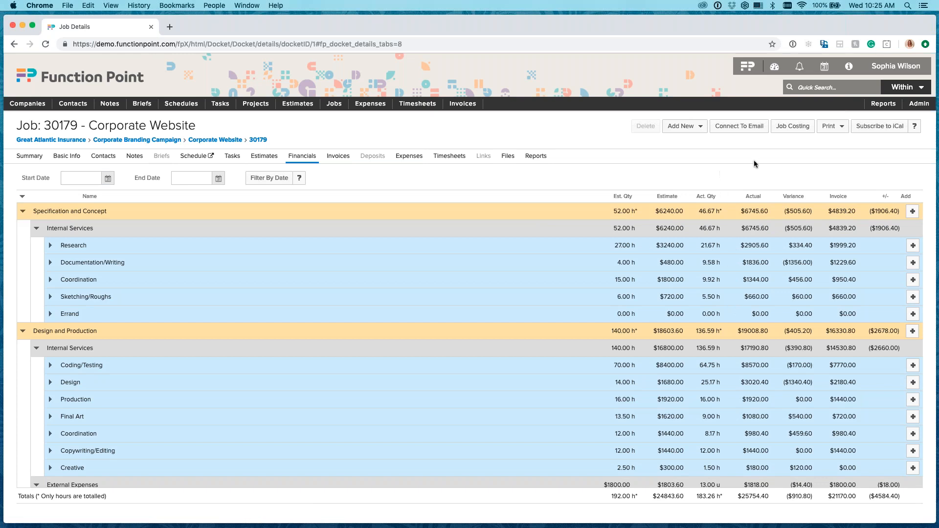
Go back to permission set management and load the Full Permissions set.
{"action": "left_click", "coordinate": [919, 103]}
{"action": "mouse_move", "coordinate": [868, 149]}
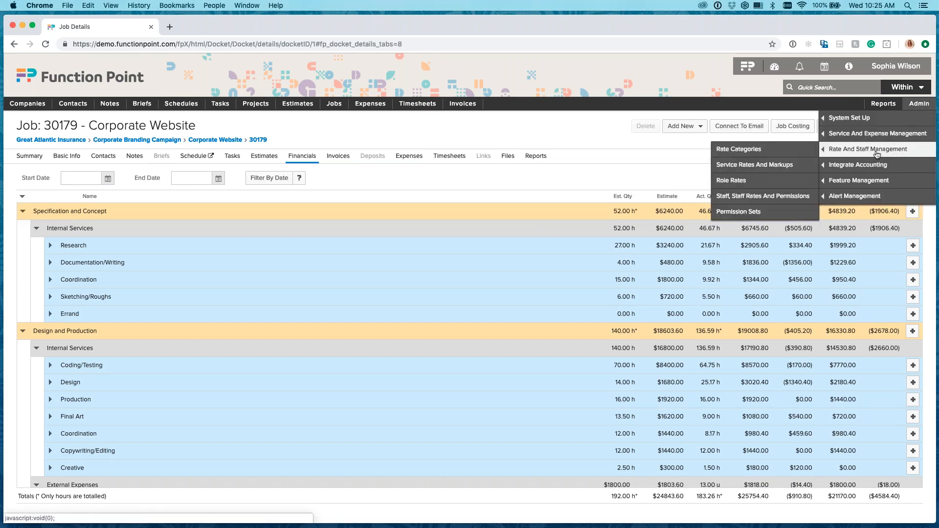
{"action": "left_click", "coordinate": [748, 212]}
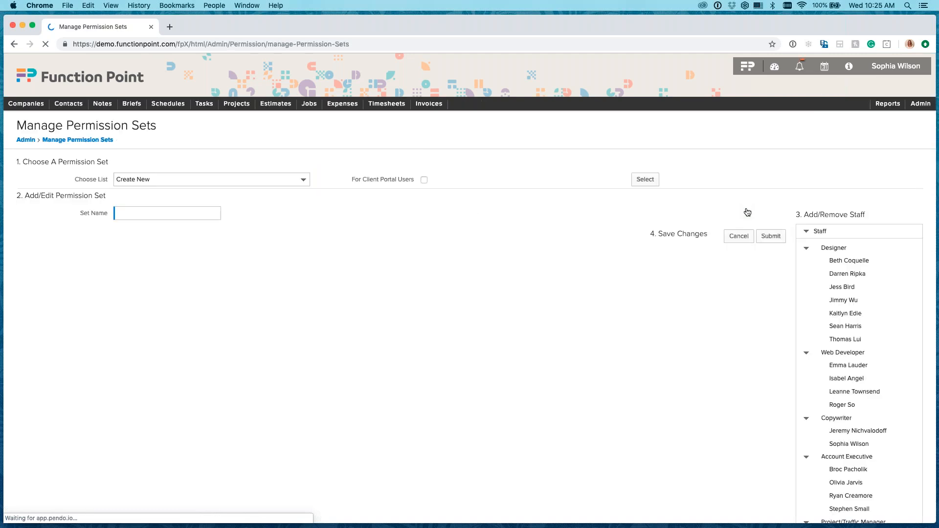
{"action": "left_click", "coordinate": [300, 181]}
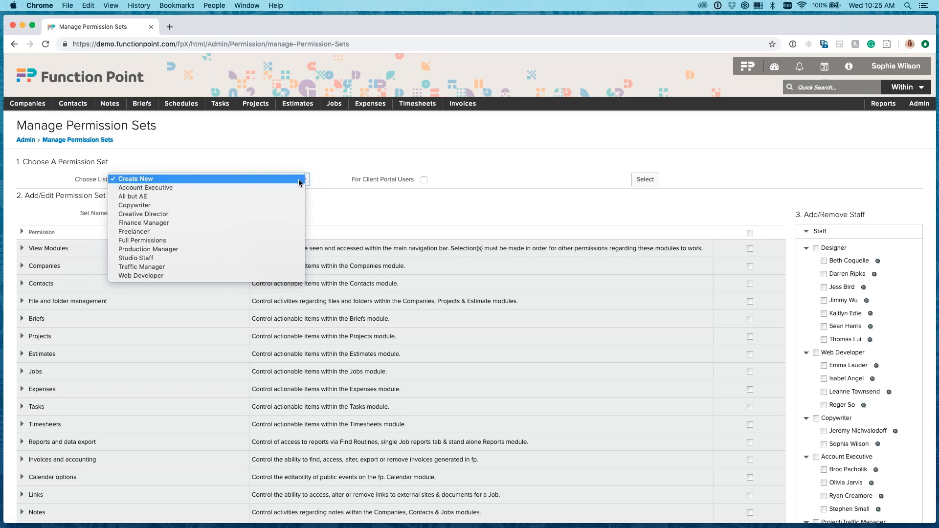
{"action": "left_click", "coordinate": [257, 240]}
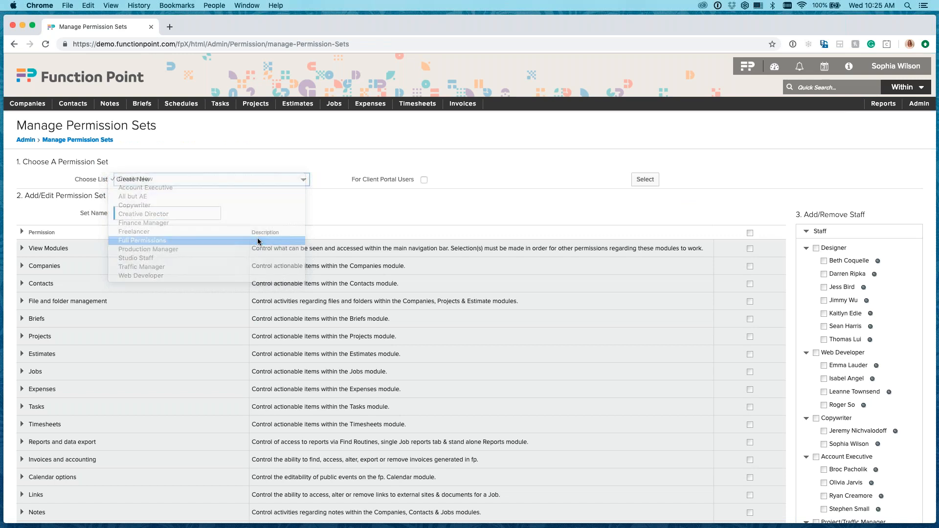
{"action": "left_click", "coordinate": [339, 179]}
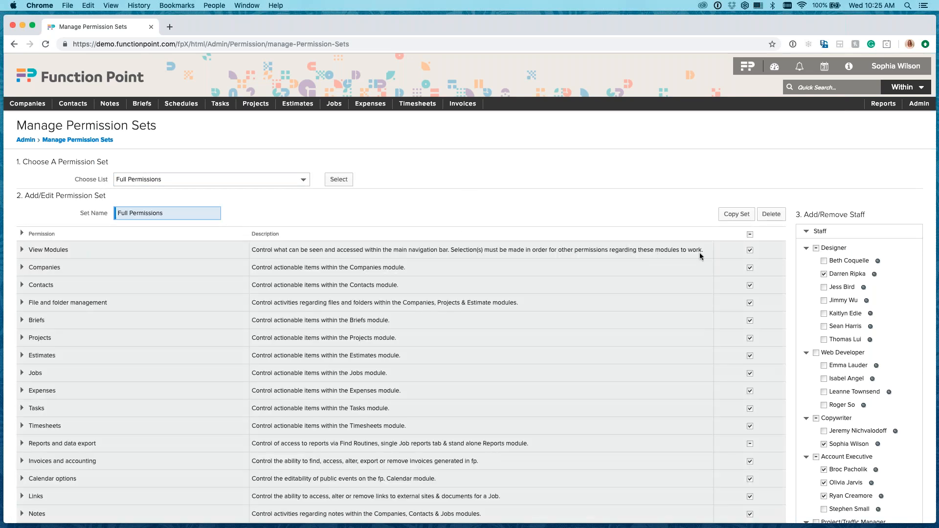
Enable all Salary/wage info permissions for the Full Permissions set.
{"action": "scroll", "coordinate": [788, 246], "scroll_direction": "down", "scroll_amount": 2}
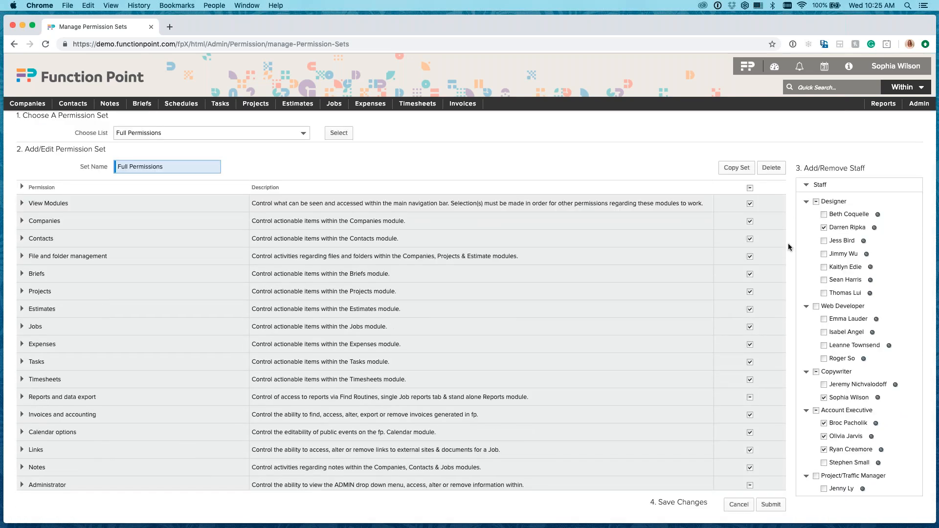
{"action": "scroll", "coordinate": [499, 329], "scroll_direction": "down", "scroll_amount": 1}
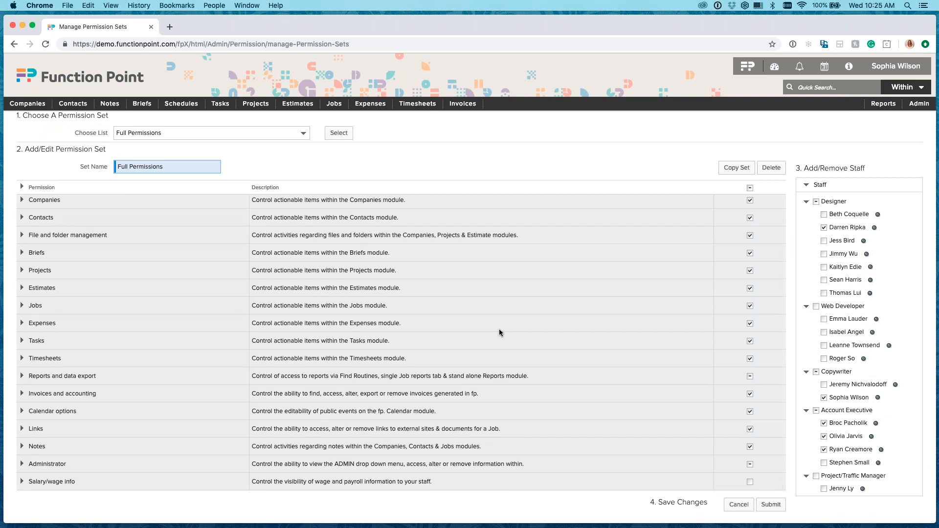
{"action": "left_click", "coordinate": [749, 482]}
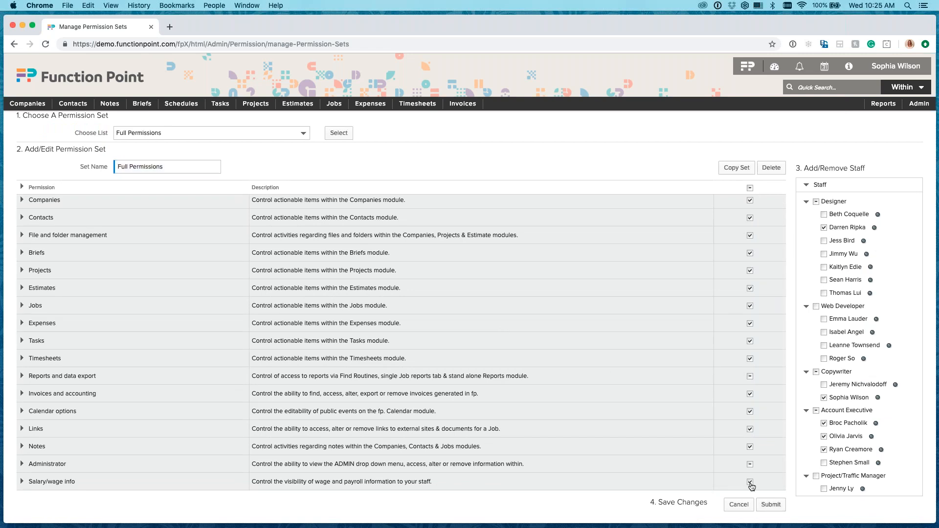
Expand and review the set's Administrator permissions down to Admin Menu | Subscription Management, and save the set.
{"action": "left_click", "coordinate": [21, 463]}
{"action": "scroll", "coordinate": [303, 318], "scroll_direction": "down", "scroll_amount": 5}
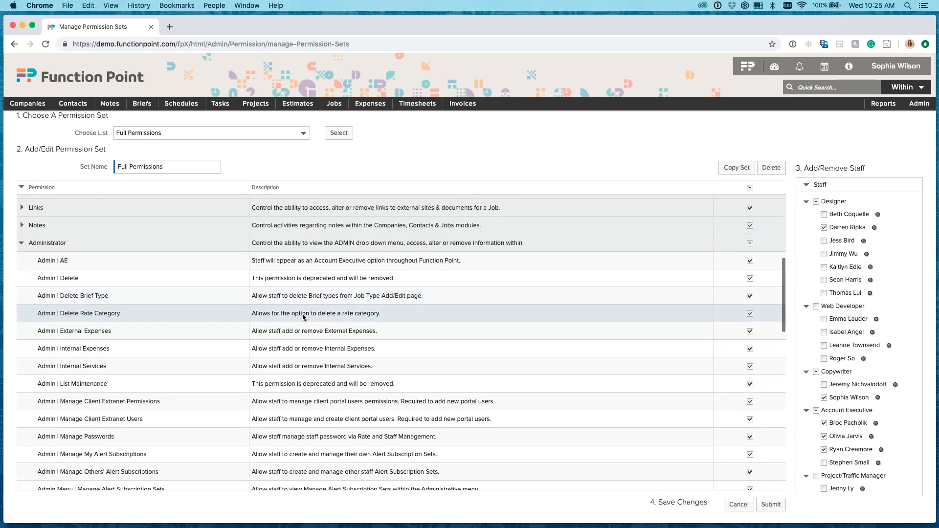
{"action": "scroll", "coordinate": [303, 317], "scroll_direction": "down", "scroll_amount": 4}
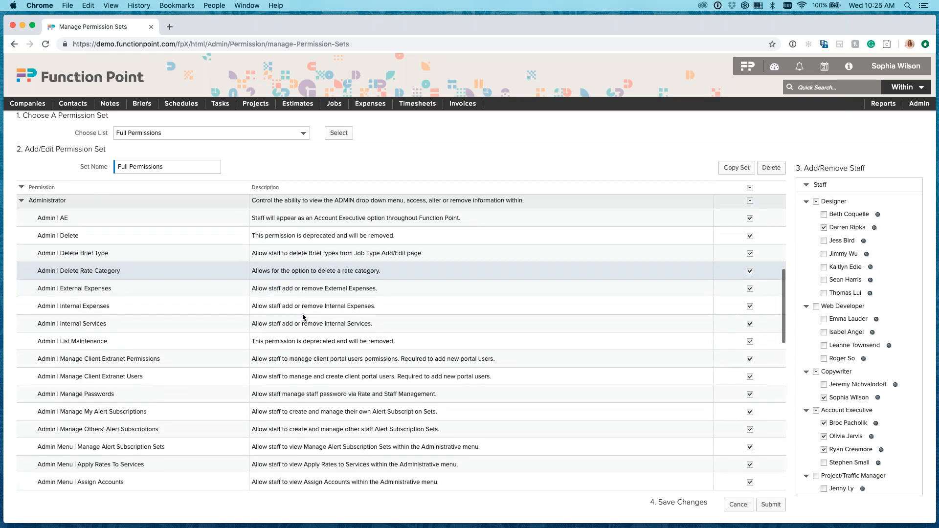
{"action": "scroll", "coordinate": [303, 317], "scroll_direction": "down", "scroll_amount": 6}
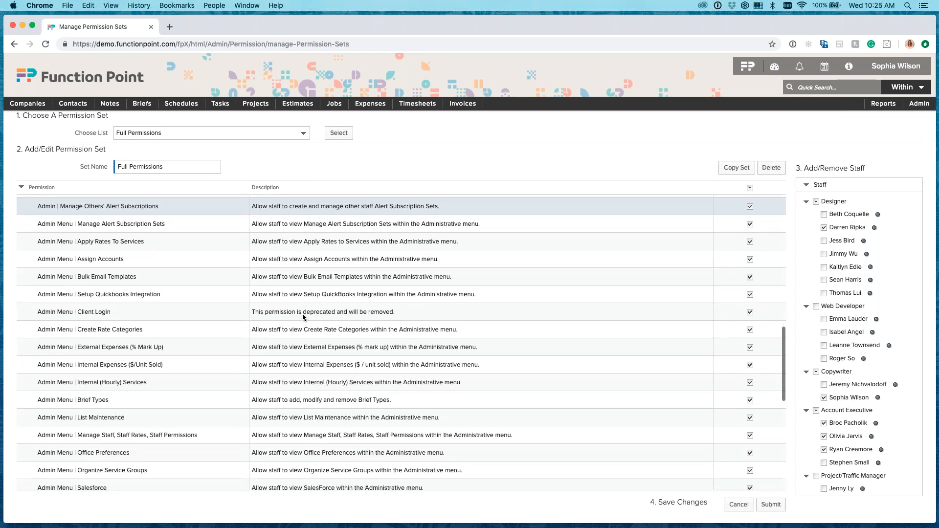
{"action": "scroll", "coordinate": [303, 317], "scroll_direction": "down", "scroll_amount": 4}
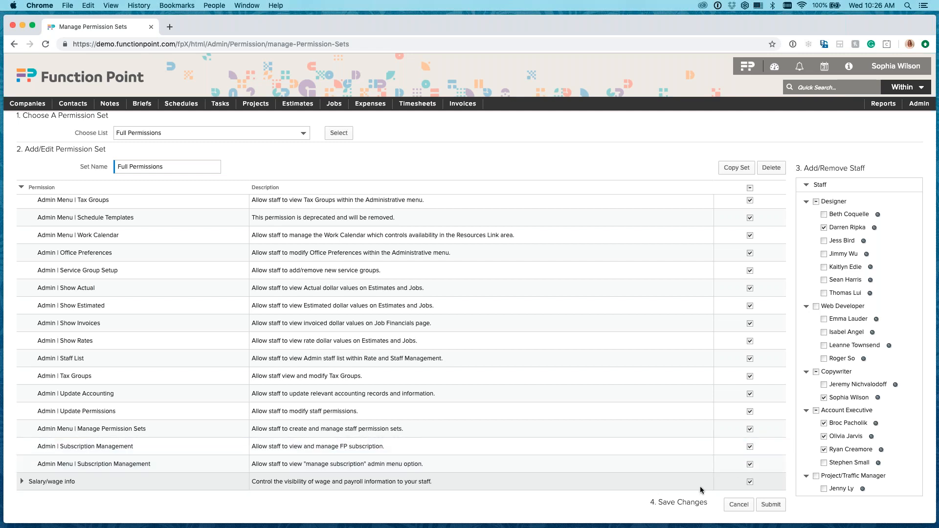
{"action": "left_click", "coordinate": [772, 505]}
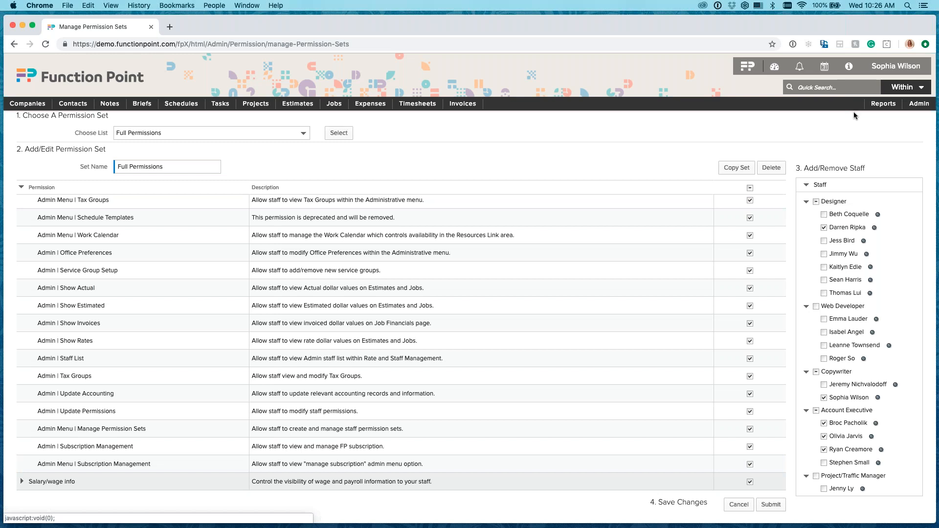
{"action": "mouse_move", "coordinate": [920, 104]}
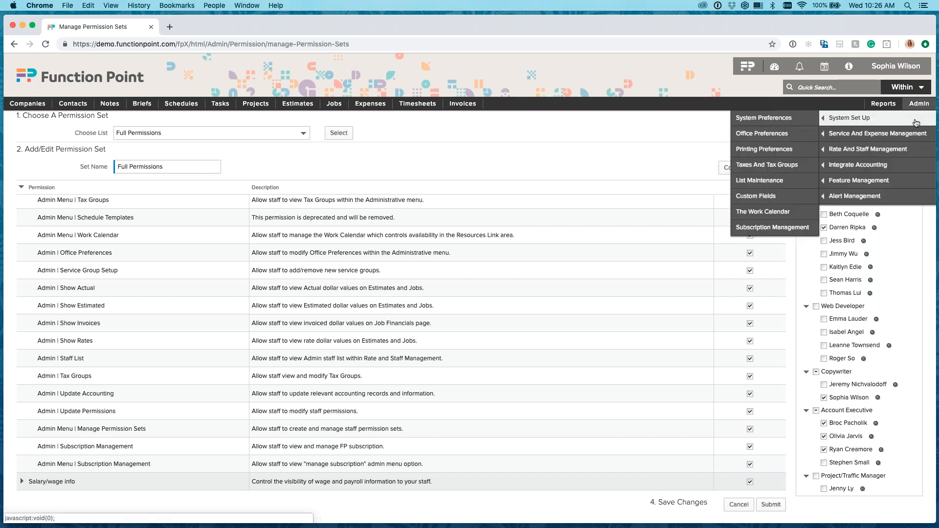
{"action": "mouse_move", "coordinate": [860, 117]}
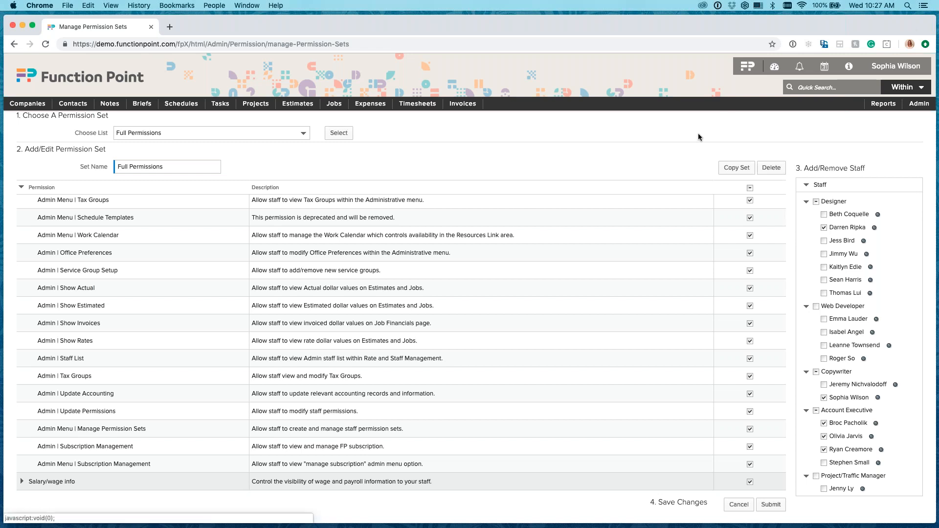
{"action": "mouse_move", "coordinate": [833, 123]}
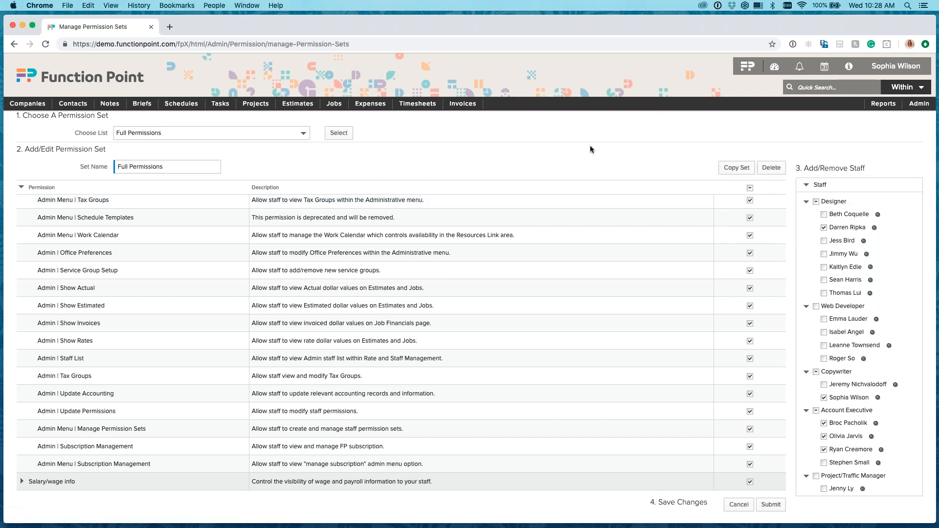
Go back up the Full Permissions set's permission list and collapse the Administrator permission group.
{"action": "scroll", "coordinate": [344, 285], "scroll_direction": "up", "scroll_amount": 10}
{"action": "scroll", "coordinate": [345, 287], "scroll_direction": "up", "scroll_amount": 2}
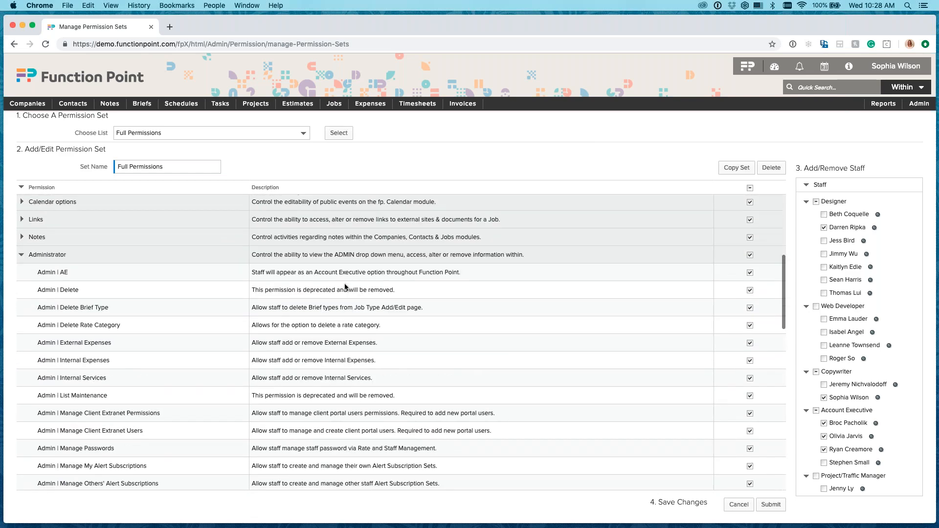
{"action": "left_click", "coordinate": [21, 261]}
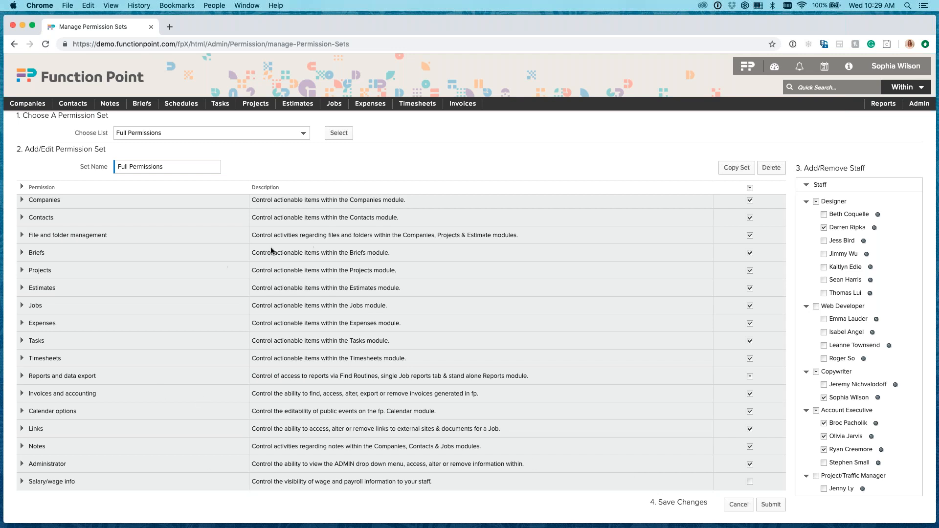
Try turning off Admin | Update Permissions and Admin Menu | Manage Permission Sets in the Administrator group, and discard the changes.
{"action": "left_click", "coordinate": [21, 466]}
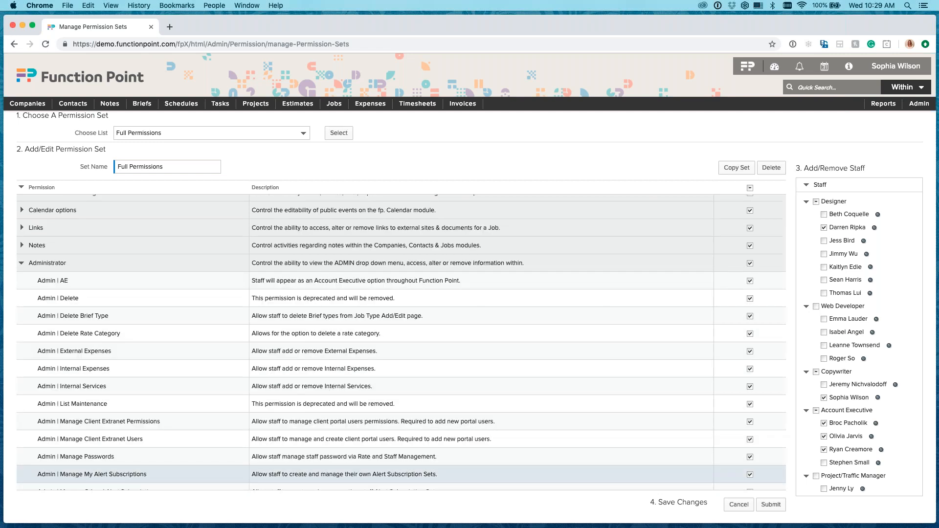
{"action": "scroll", "coordinate": [264, 432], "scroll_direction": "down", "scroll_amount": 8}
{"action": "scroll", "coordinate": [264, 432], "scroll_direction": "down", "scroll_amount": 3}
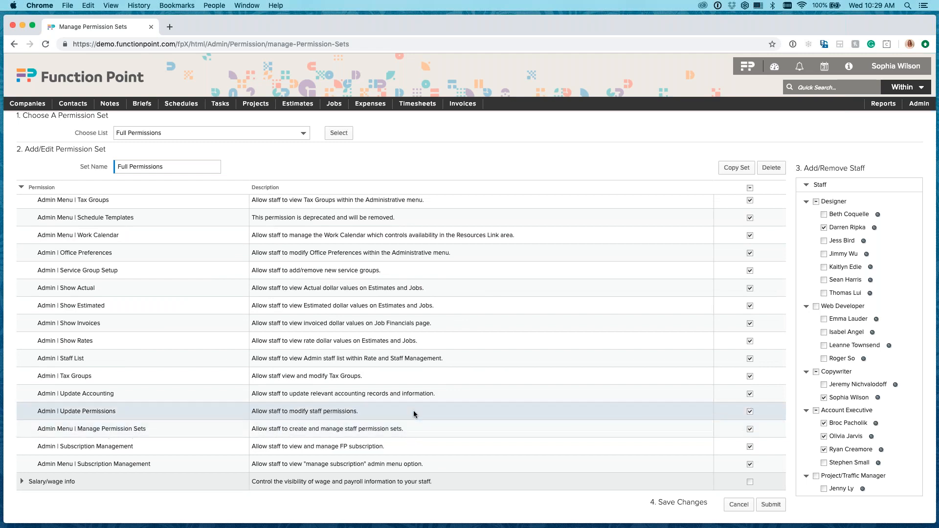
{"action": "left_click", "coordinate": [749, 412]}
{"action": "left_click", "coordinate": [750, 429]}
{"action": "left_click", "coordinate": [730, 508]}
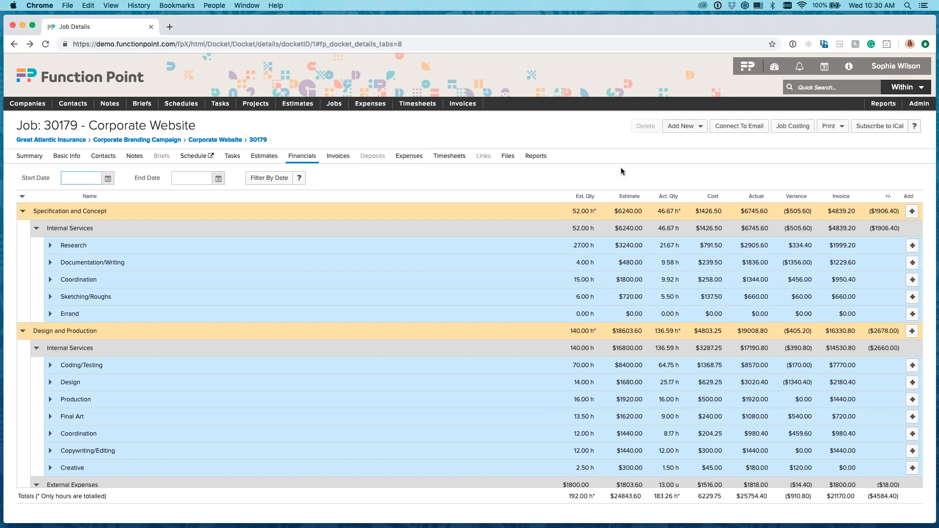
{"action": "left_click", "coordinate": [506, 175]}
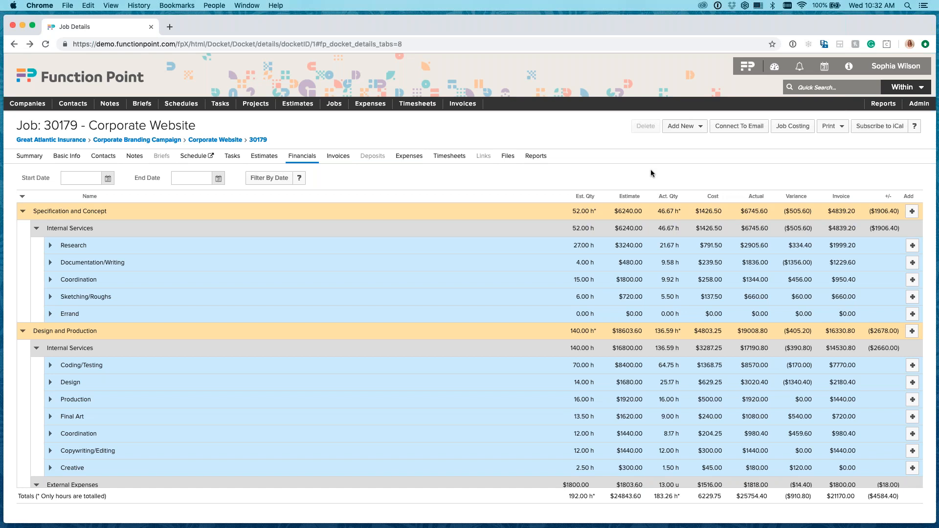
Open the Alert Subscription Sets page from the Alert Management administration area.
{"action": "mouse_move", "coordinate": [918, 104]}
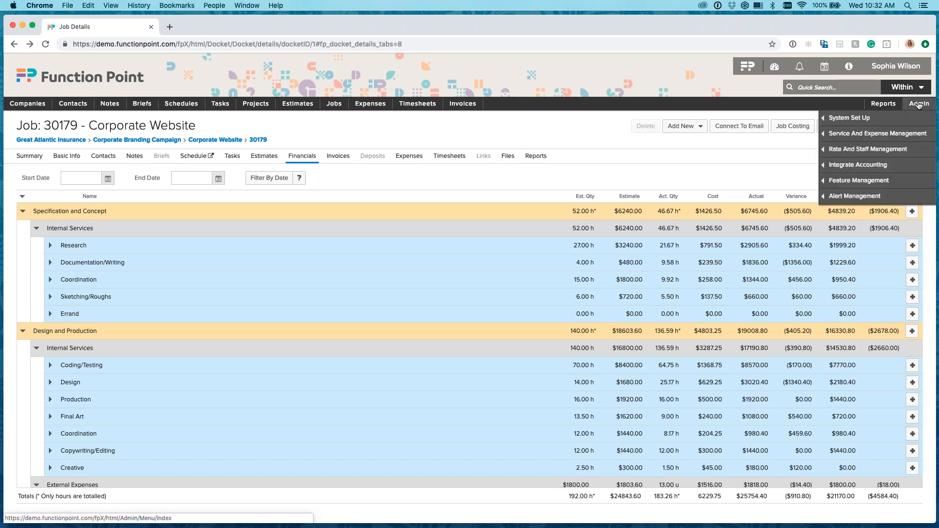
{"action": "mouse_move", "coordinate": [914, 120]}
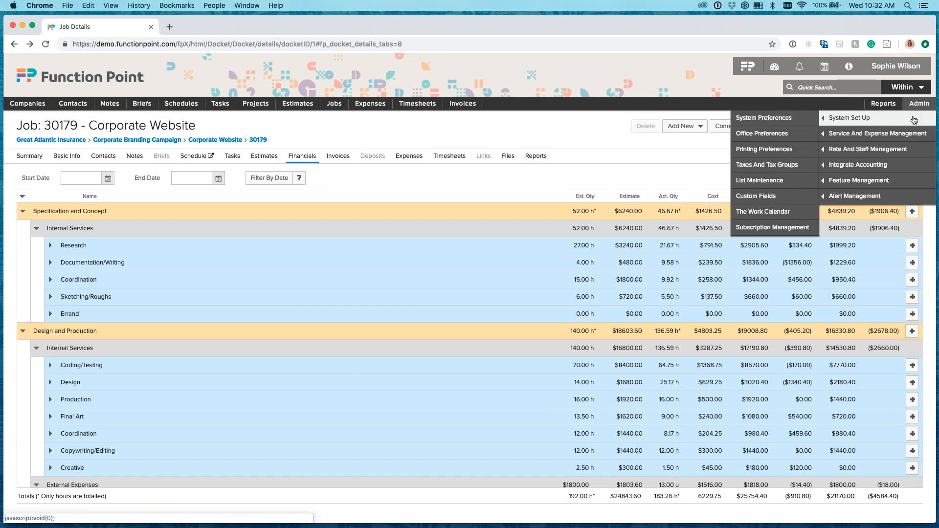
{"action": "mouse_move", "coordinate": [848, 200]}
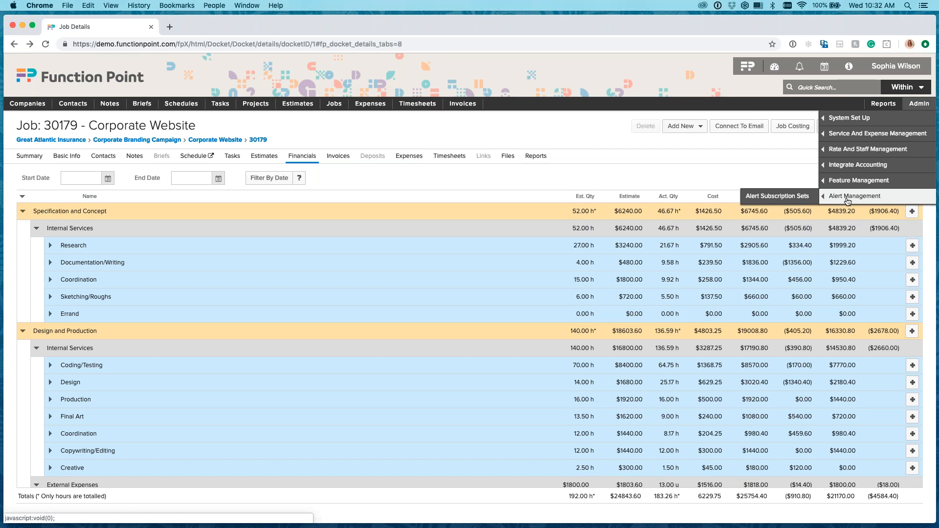
{"action": "left_click", "coordinate": [786, 200]}
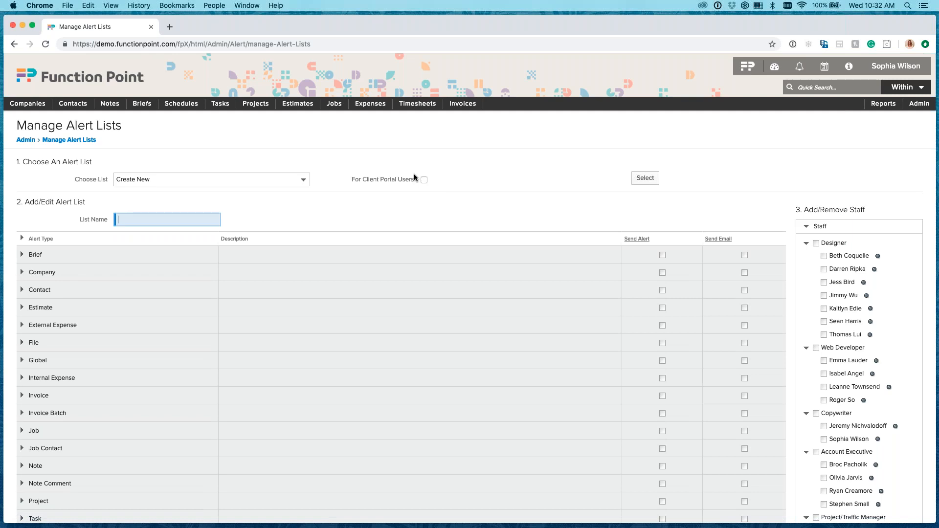
Load the Studio Staff alert list for editing.
{"action": "left_click", "coordinate": [274, 180]}
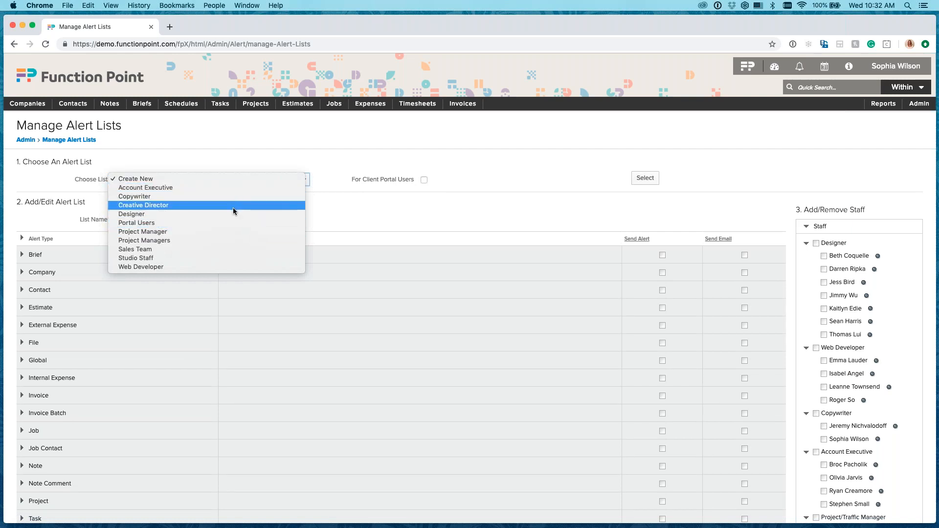
{"action": "left_click", "coordinate": [209, 257]}
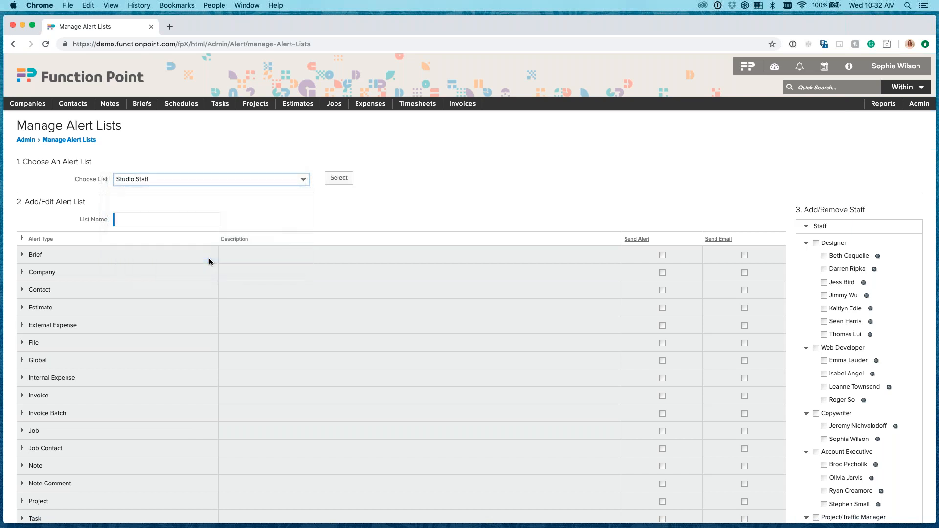
{"action": "left_click", "coordinate": [334, 181]}
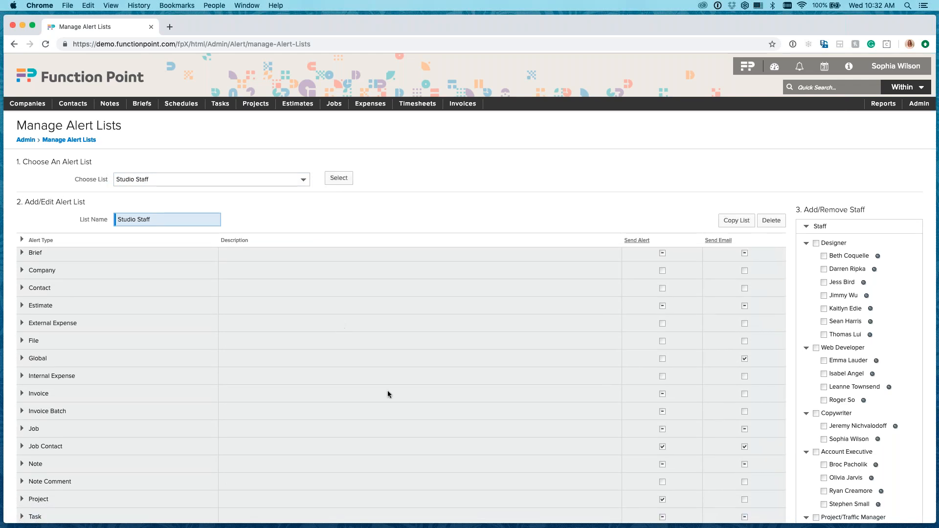
Look over the Studio Staff list's alert types and add all staff in the Designer role to the list.
{"action": "scroll", "coordinate": [388, 391], "scroll_direction": "down", "scroll_amount": 2}
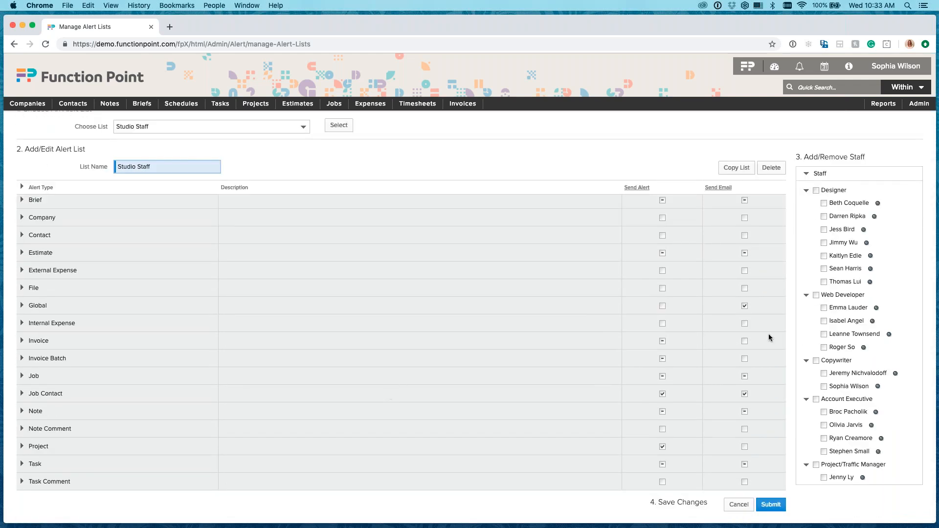
{"action": "scroll", "coordinate": [844, 320], "scroll_direction": "down", "scroll_amount": 3}
{"action": "scroll", "coordinate": [844, 320], "scroll_direction": "up", "scroll_amount": 3}
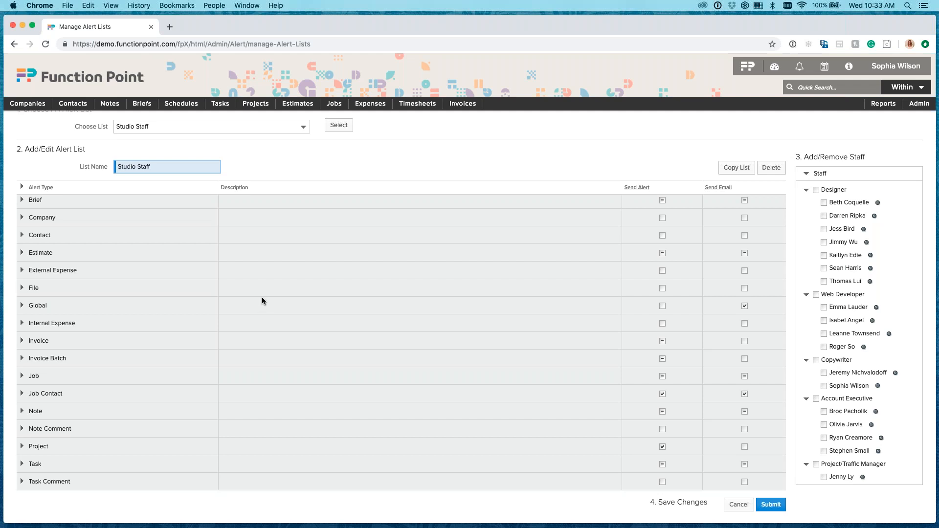
{"action": "scroll", "coordinate": [263, 298], "scroll_direction": "up", "scroll_amount": 1}
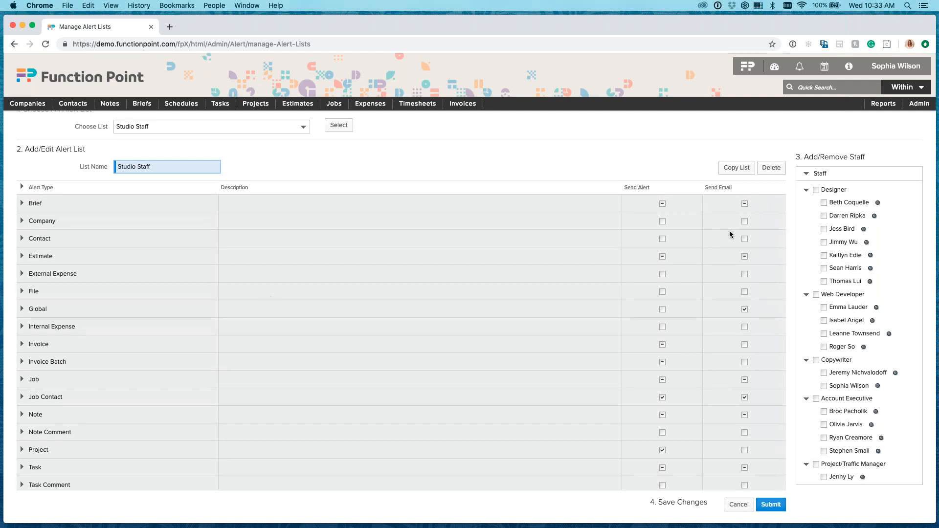
{"action": "left_click", "coordinate": [815, 190]}
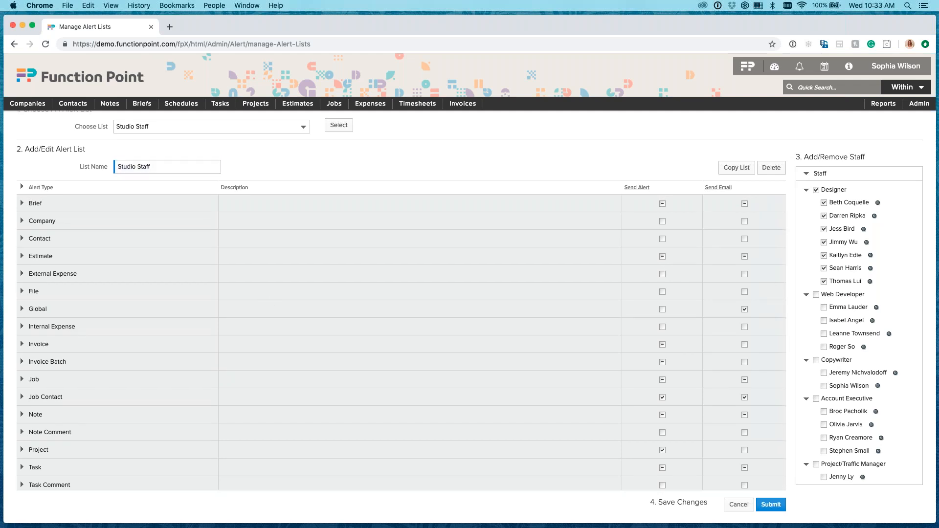
Expand the Job alerts, limit New Job to If I am a Job Contact, and turn off its Send Email option.
{"action": "scroll", "coordinate": [344, 375], "scroll_direction": "down", "scroll_amount": 1}
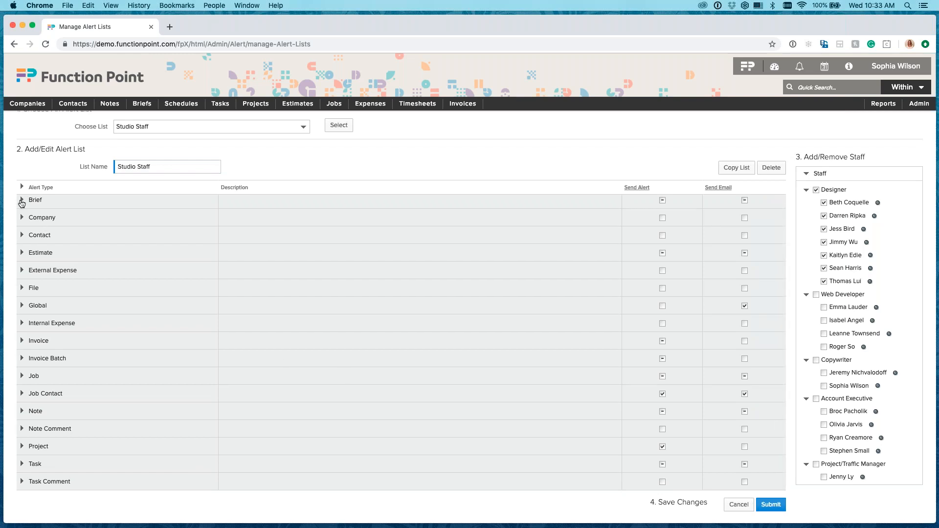
{"action": "left_click", "coordinate": [22, 376]}
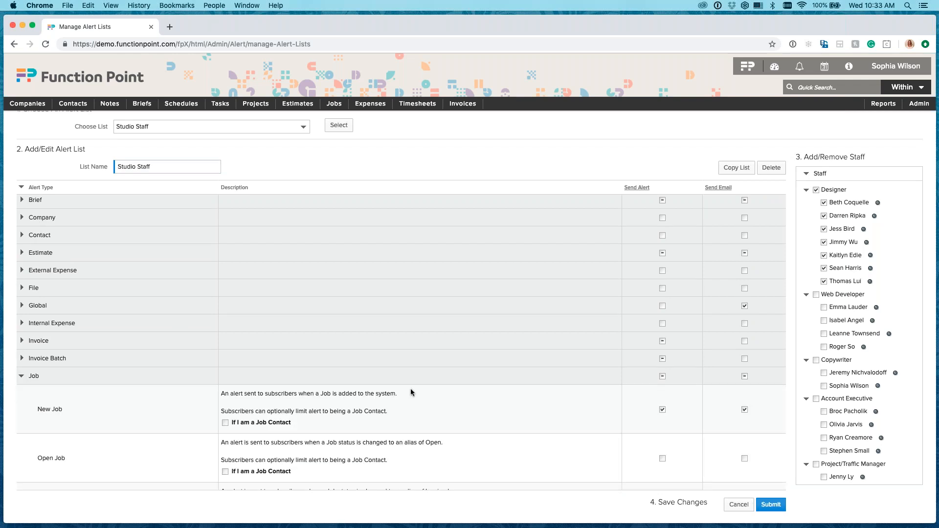
{"action": "scroll", "coordinate": [438, 402], "scroll_direction": "down", "scroll_amount": 2}
{"action": "scroll", "coordinate": [439, 405], "scroll_direction": "down", "scroll_amount": 2}
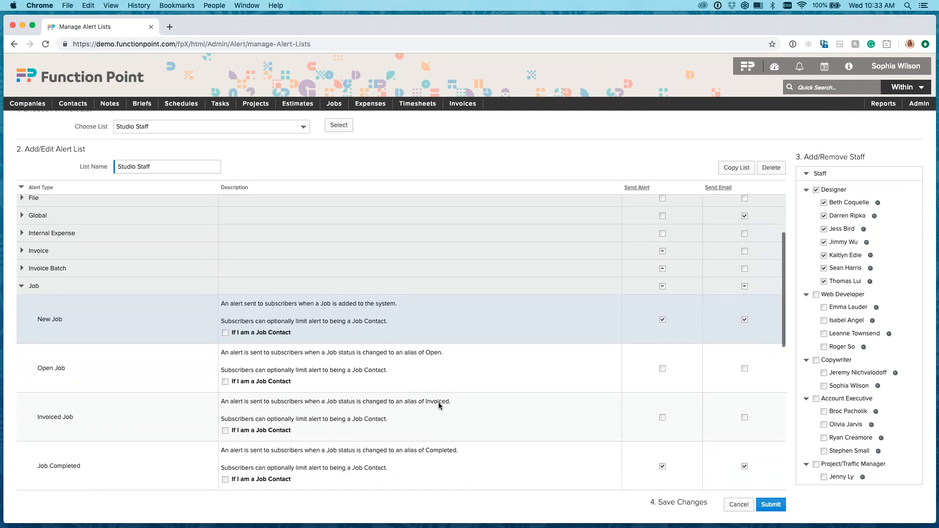
{"action": "scroll", "coordinate": [439, 405], "scroll_direction": "down", "scroll_amount": 2}
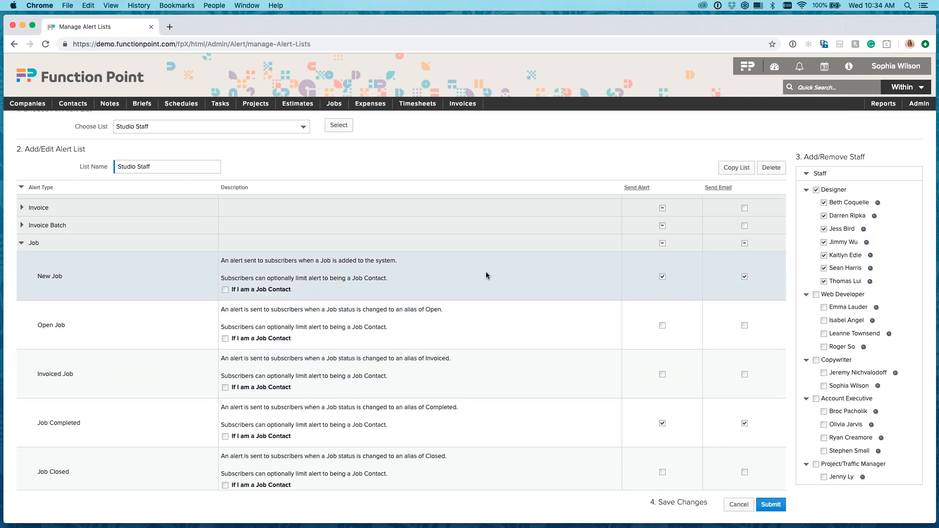
{"action": "left_click_drag", "start_coordinate": [233, 293], "coordinate": [295, 292]}
{"action": "left_click", "coordinate": [295, 293]}
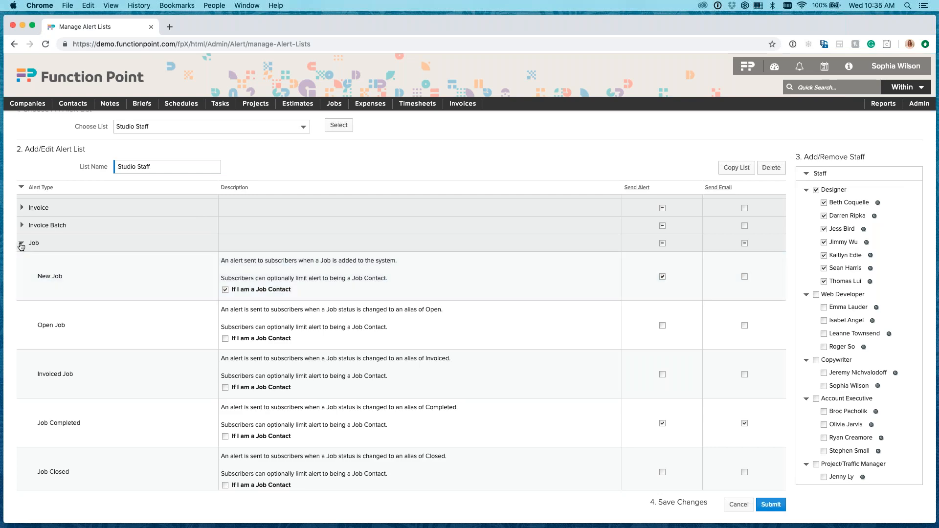
Review the remaining Job alerts down to Job overdue and collapse the Job group.
{"action": "scroll", "coordinate": [254, 409], "scroll_direction": "down", "scroll_amount": 6}
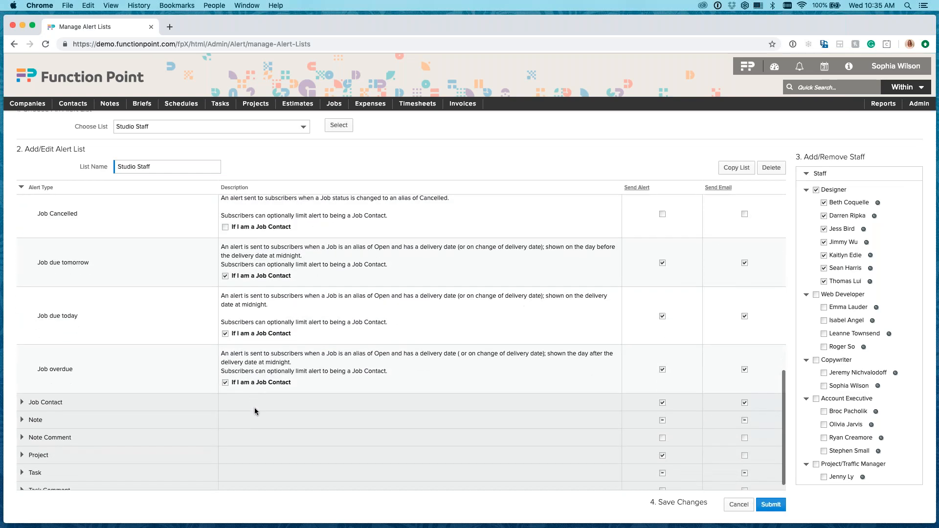
{"action": "scroll", "coordinate": [254, 407], "scroll_direction": "up", "scroll_amount": 6}
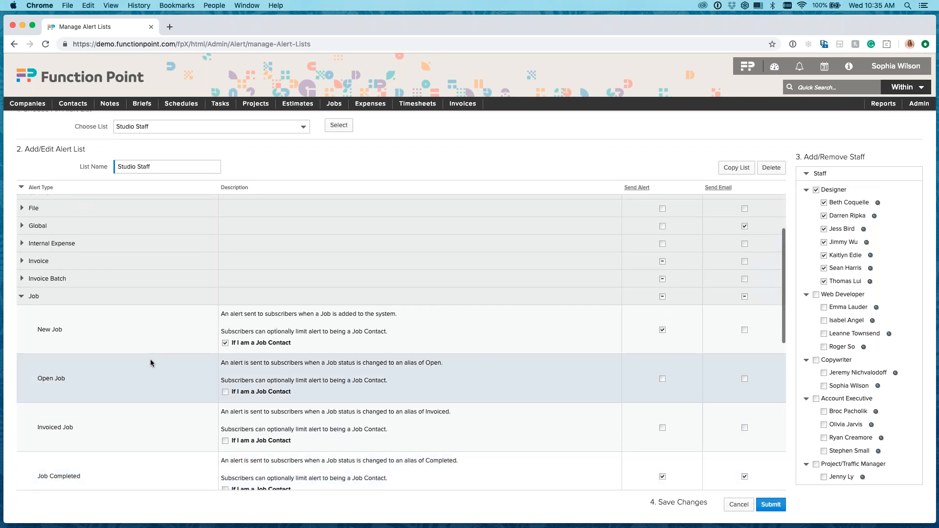
{"action": "left_click", "coordinate": [21, 296]}
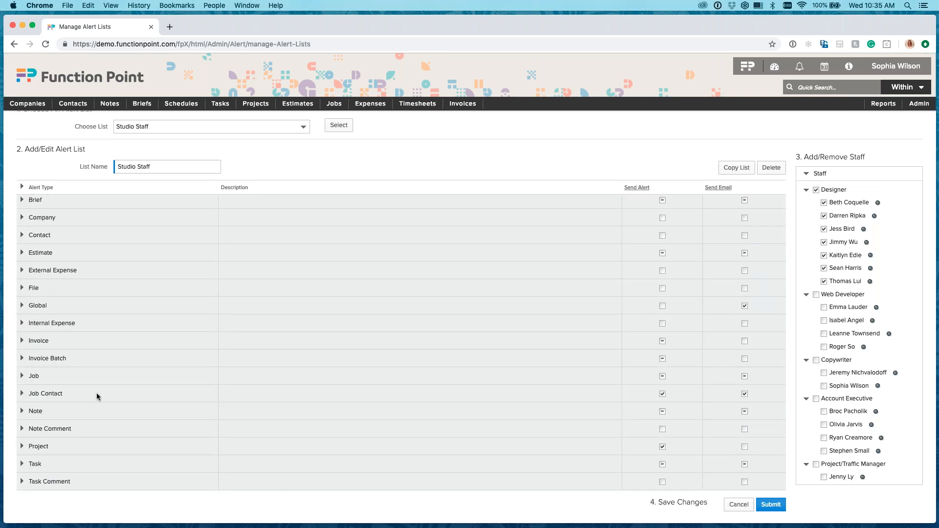
Expand the Task alerts and limit Task Assigned to If I am a Job Contact instead of If Task Assigned to Me.
{"action": "left_click", "coordinate": [22, 464]}
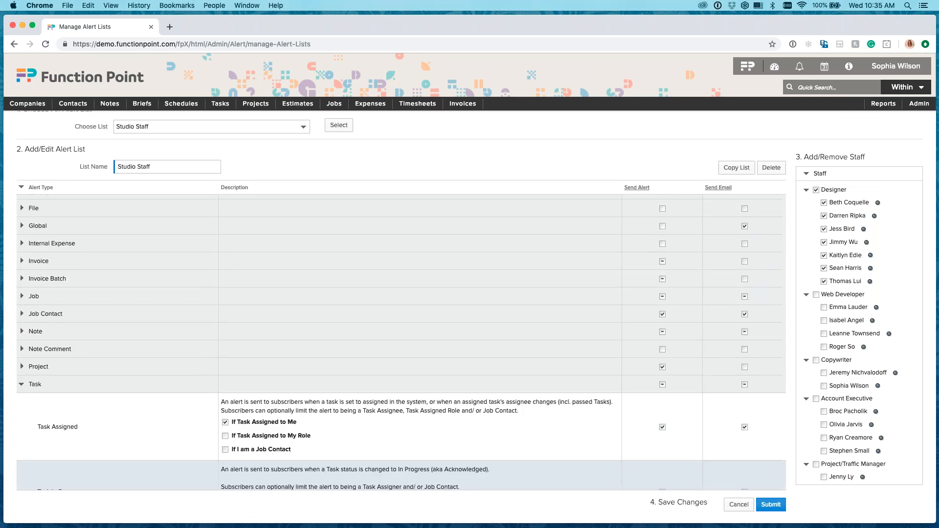
{"action": "scroll", "coordinate": [169, 418], "scroll_direction": "down", "scroll_amount": 1}
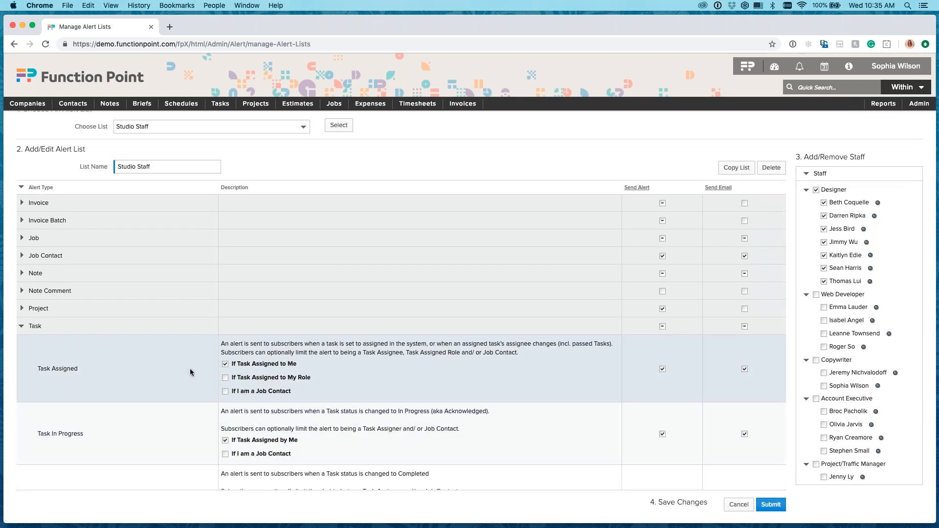
{"action": "left_click", "coordinate": [226, 365]}
{"action": "left_click", "coordinate": [225, 364]}
{"action": "left_click", "coordinate": [225, 392]}
Review the remaining Task alerts down to Overdue Task and collapse the Task group.
{"action": "scroll", "coordinate": [316, 390], "scroll_direction": "down", "scroll_amount": 5}
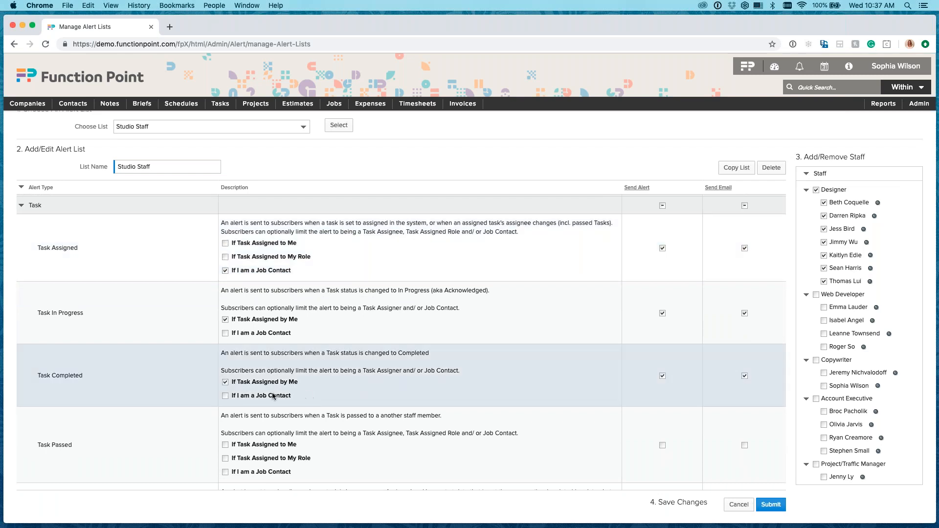
{"action": "scroll", "coordinate": [237, 382], "scroll_direction": "down", "scroll_amount": 10}
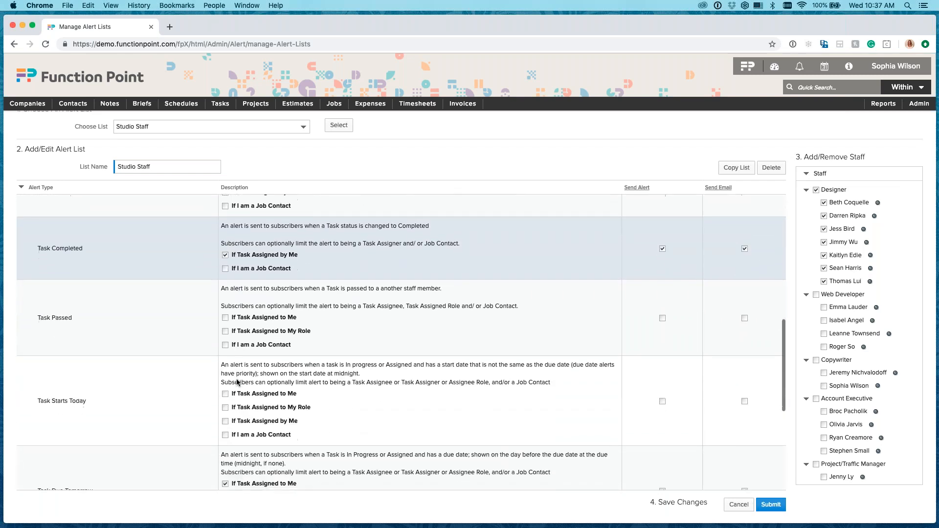
{"action": "scroll", "coordinate": [237, 382], "scroll_direction": "down", "scroll_amount": 3}
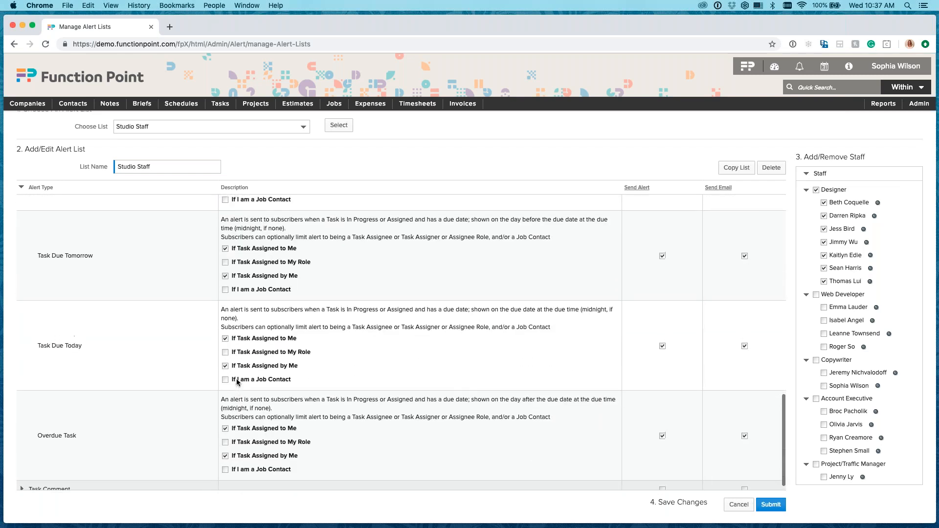
{"action": "scroll", "coordinate": [237, 382], "scroll_direction": "up", "scroll_amount": 12}
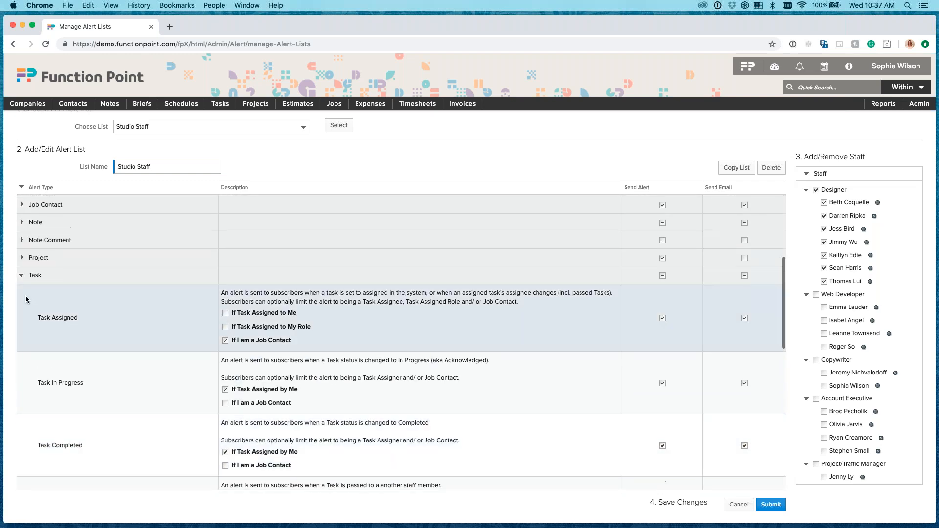
{"action": "left_click", "coordinate": [21, 276]}
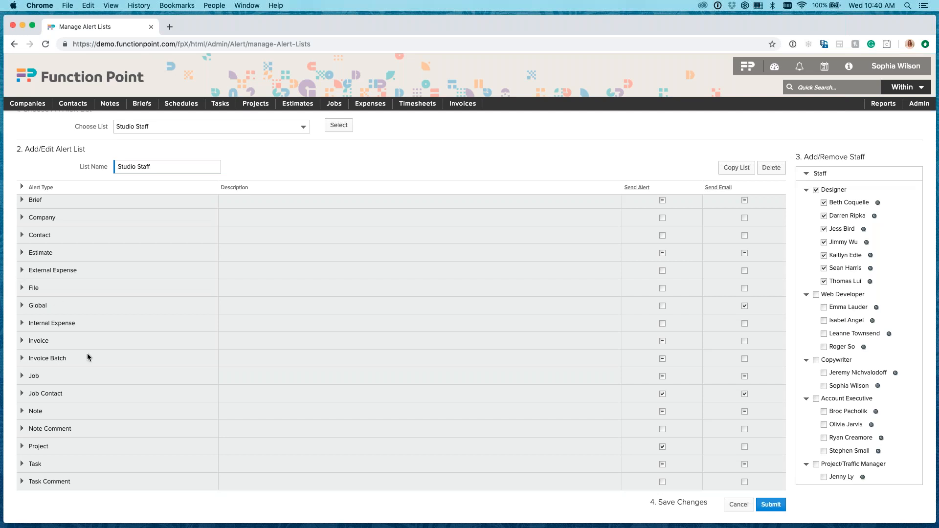
Expand the Note and Note Comment alert groups to examine their alert conditions.
{"action": "left_click", "coordinate": [22, 411]}
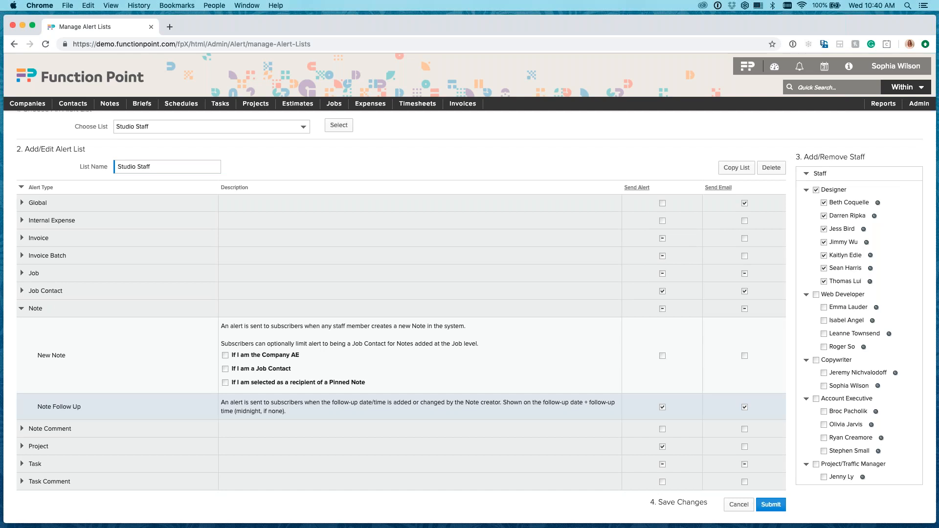
{"action": "left_click", "coordinate": [22, 429]}
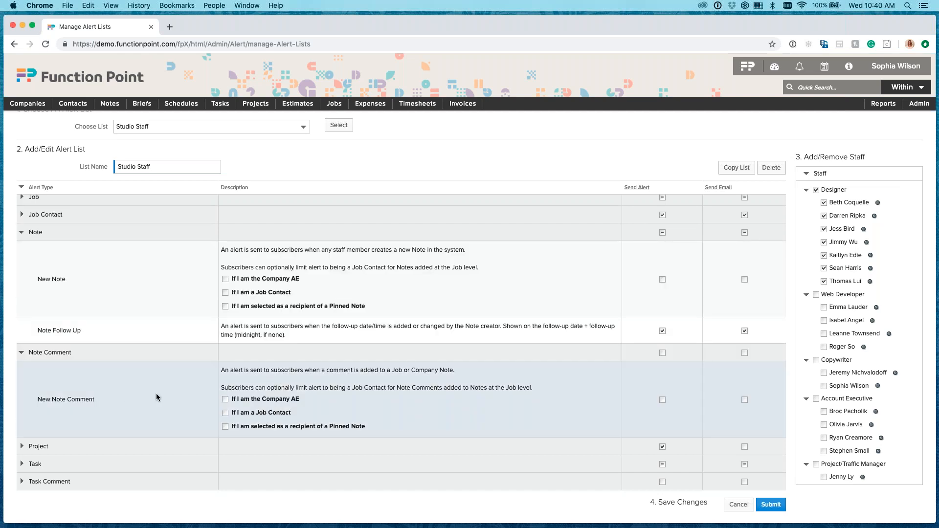